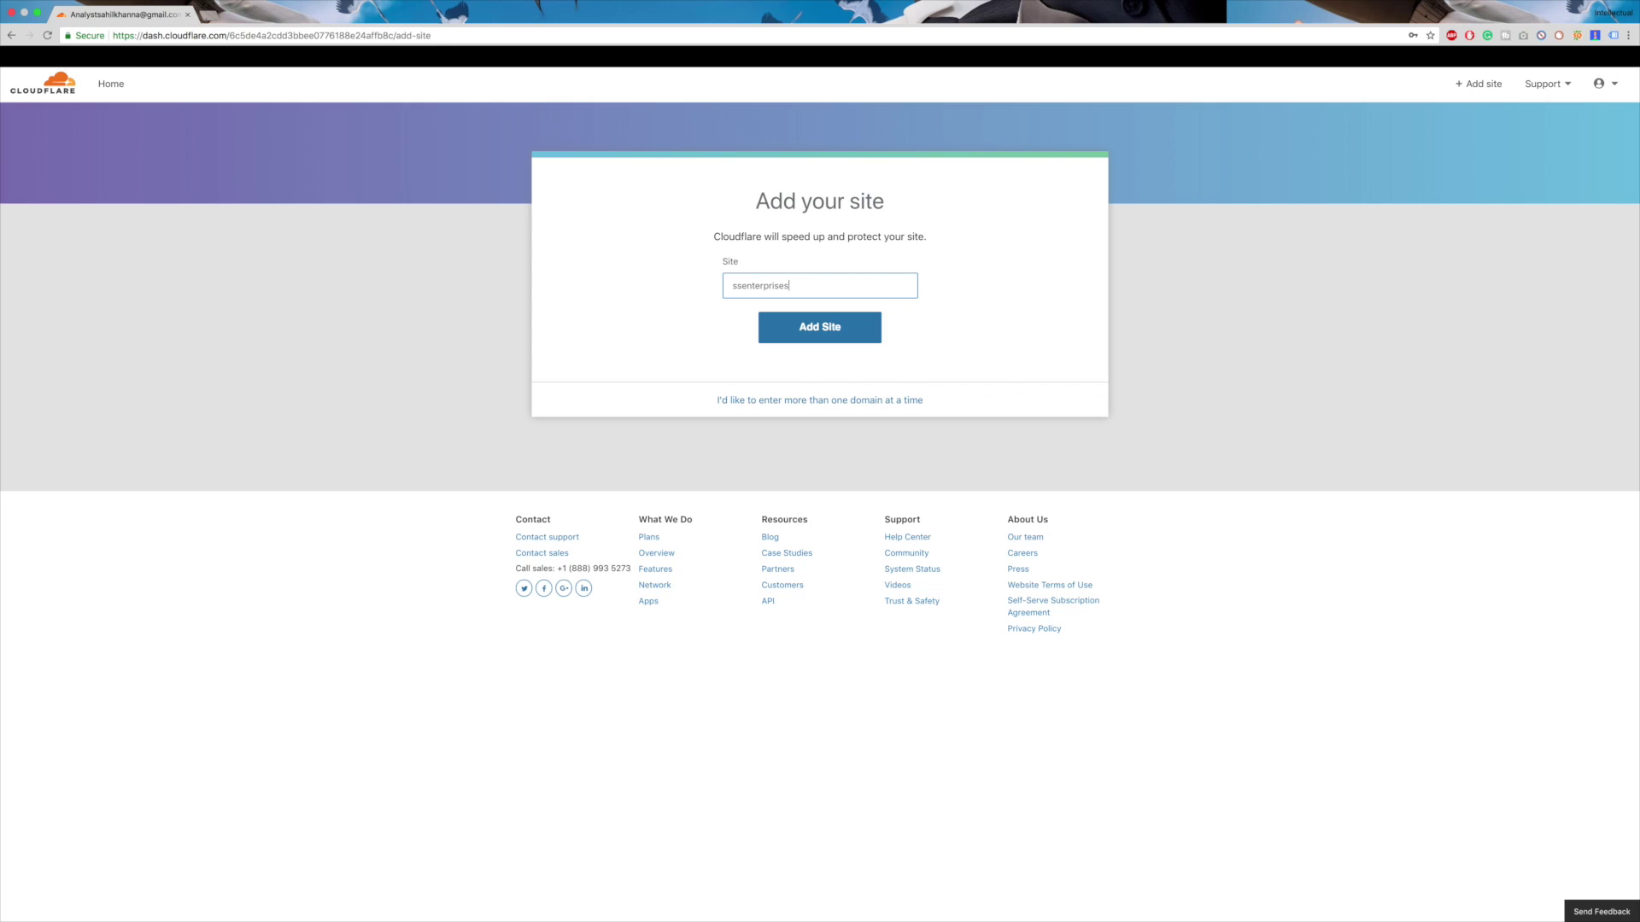
# - Correct the site name to ssenterprisesdelhi.in and add it to Cloudflare
pyautogui.press('BackSpace')
pyautogui.write('esdelhi.in')
pyautogui.click(786, 338)
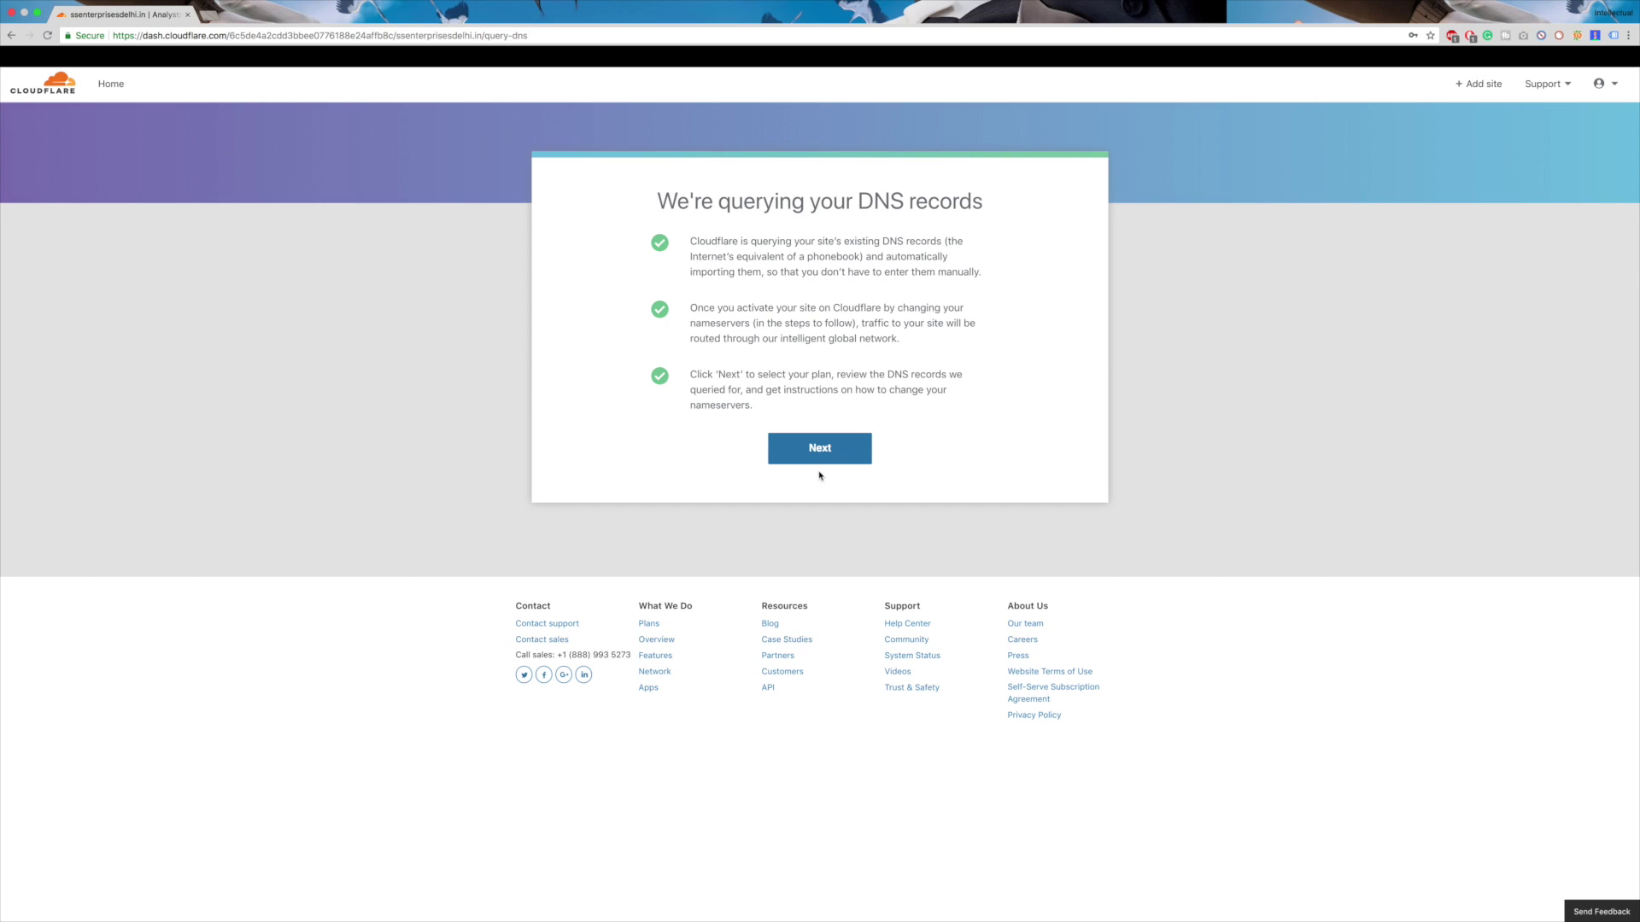
# - Choose the Free plan and confirm the '1 Free Website' subscription
pyautogui.click(820, 460)
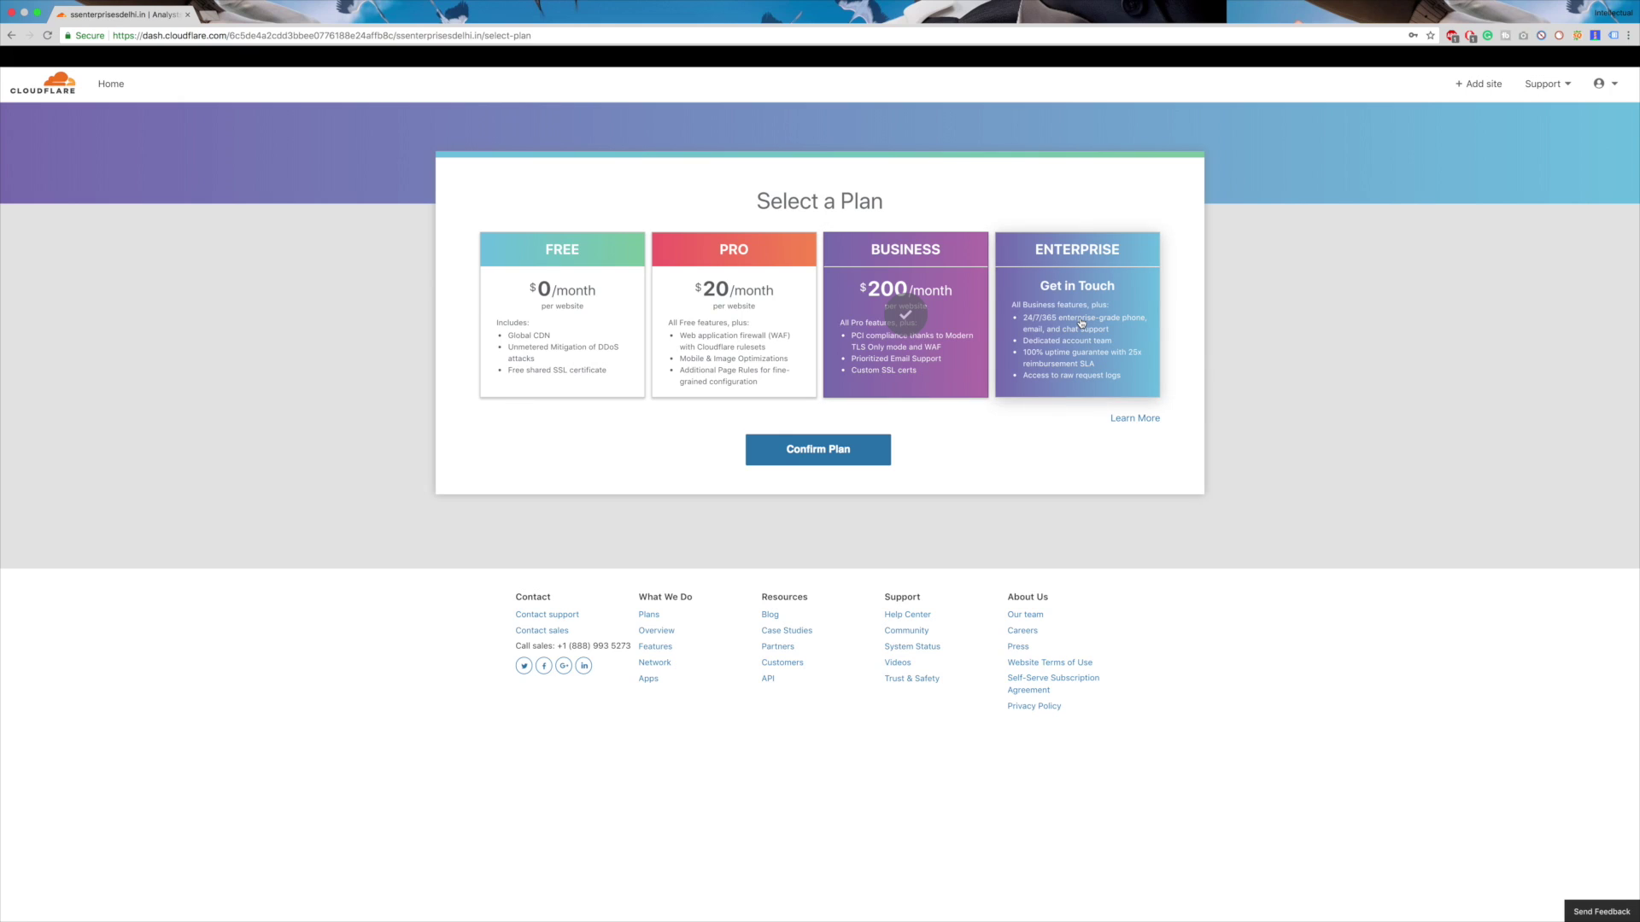
pyautogui.click(579, 354)
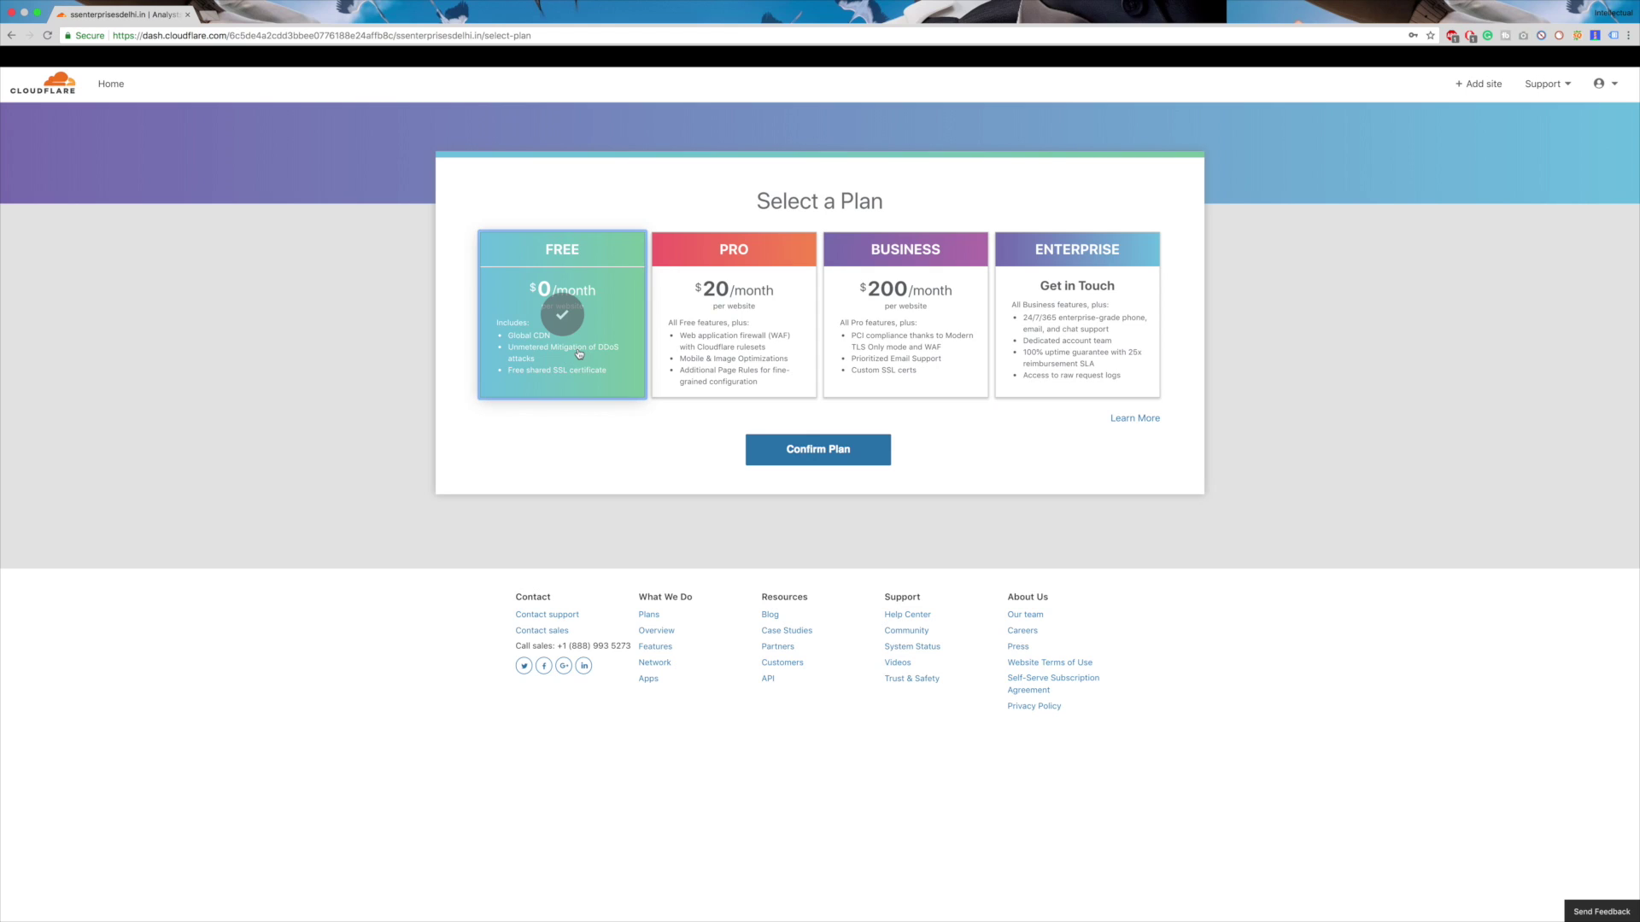
pyautogui.click(835, 461)
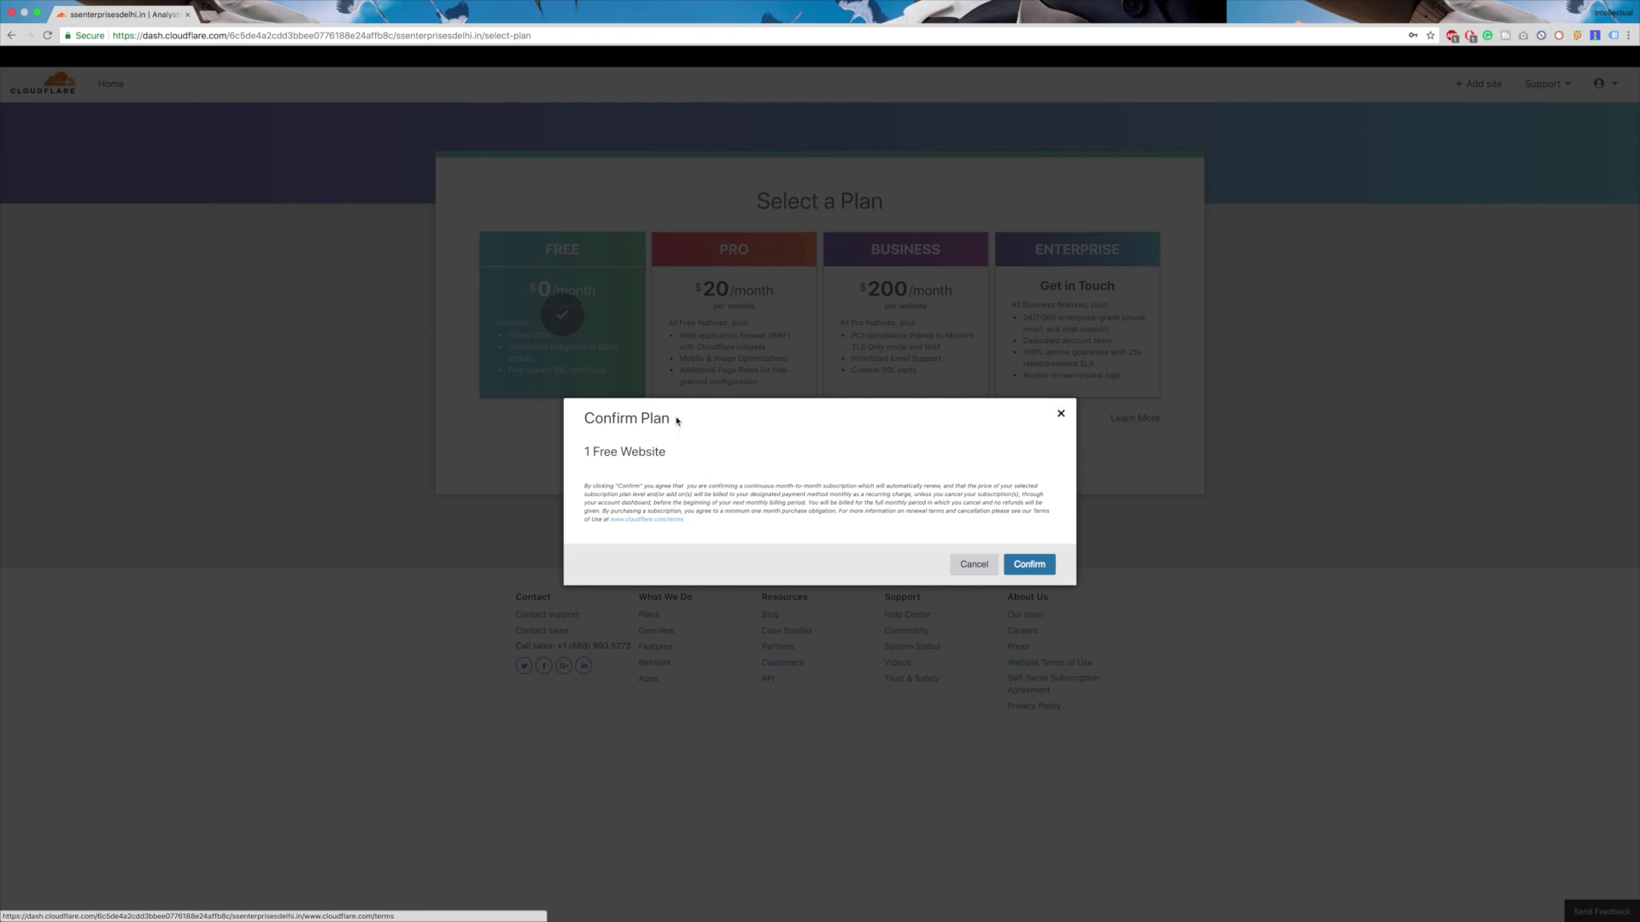
pyautogui.moveTo(584, 452); pyautogui.dragTo(674, 456)
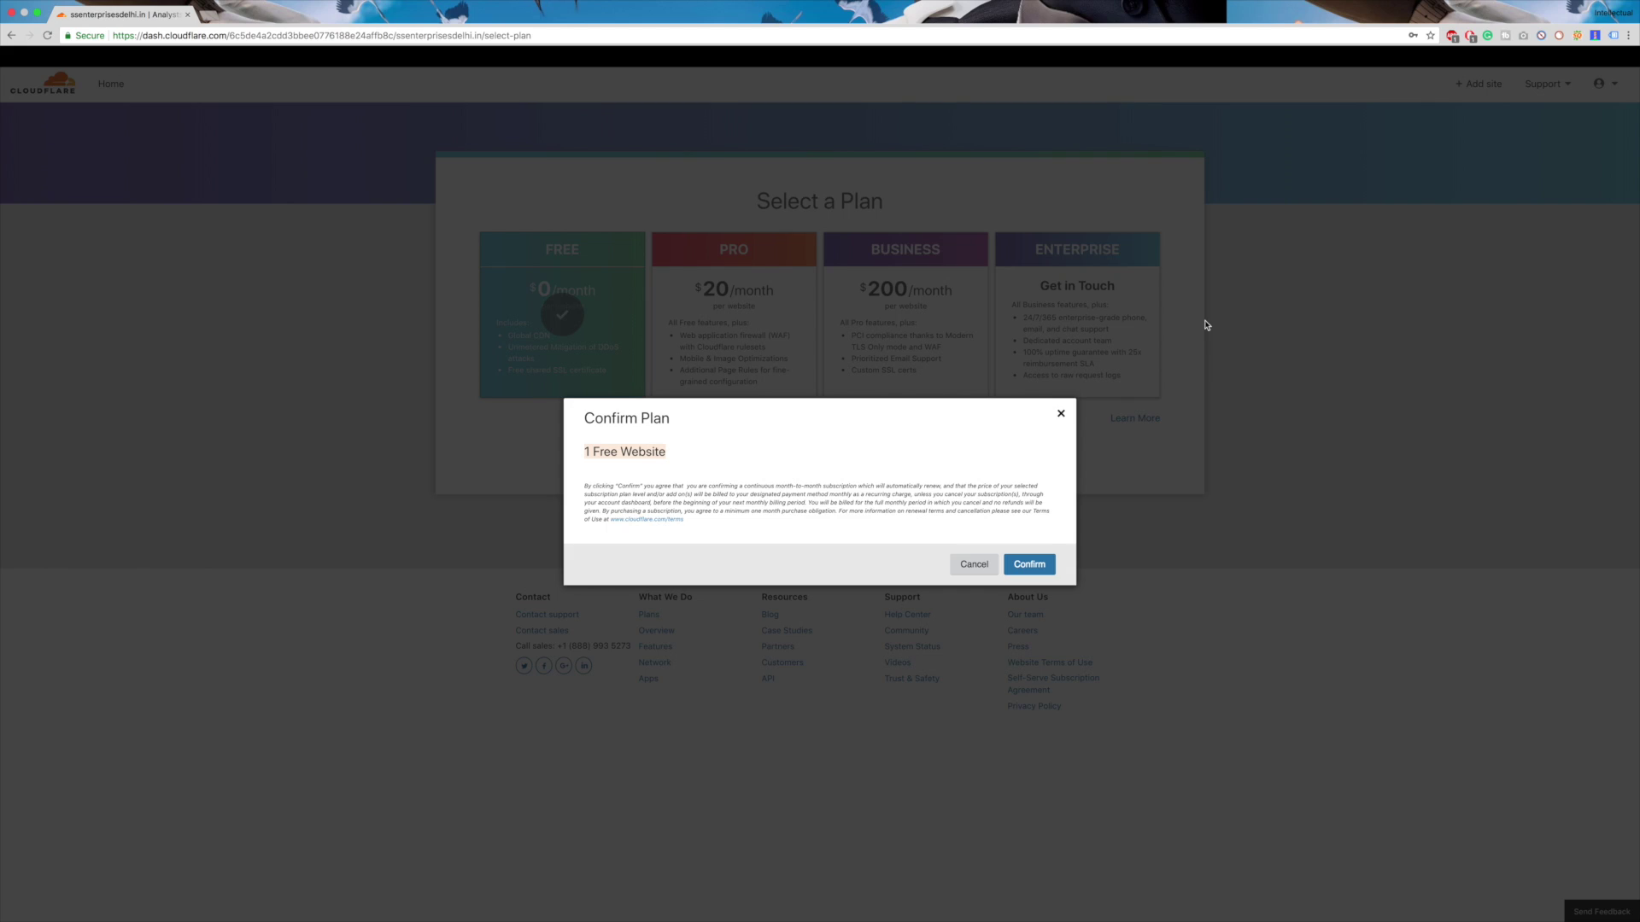
pyautogui.click(1028, 566)
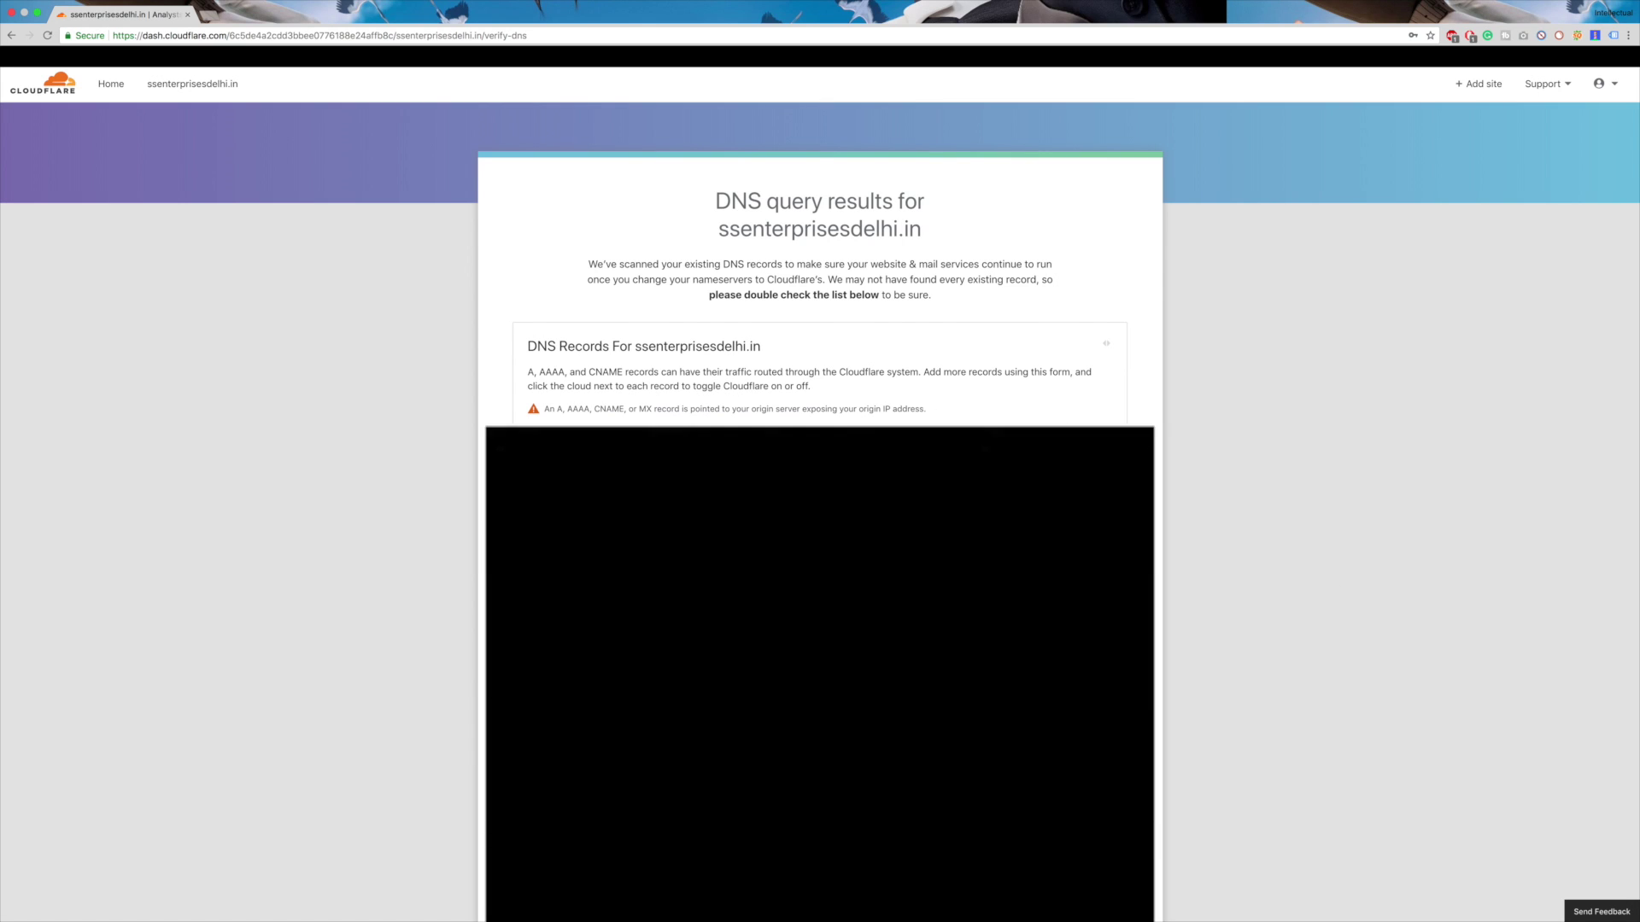
# - Review the queried DNS records, continue, and copy the first Cloudflare nameserver
pyautogui.scroll(-2, 1228, 640)
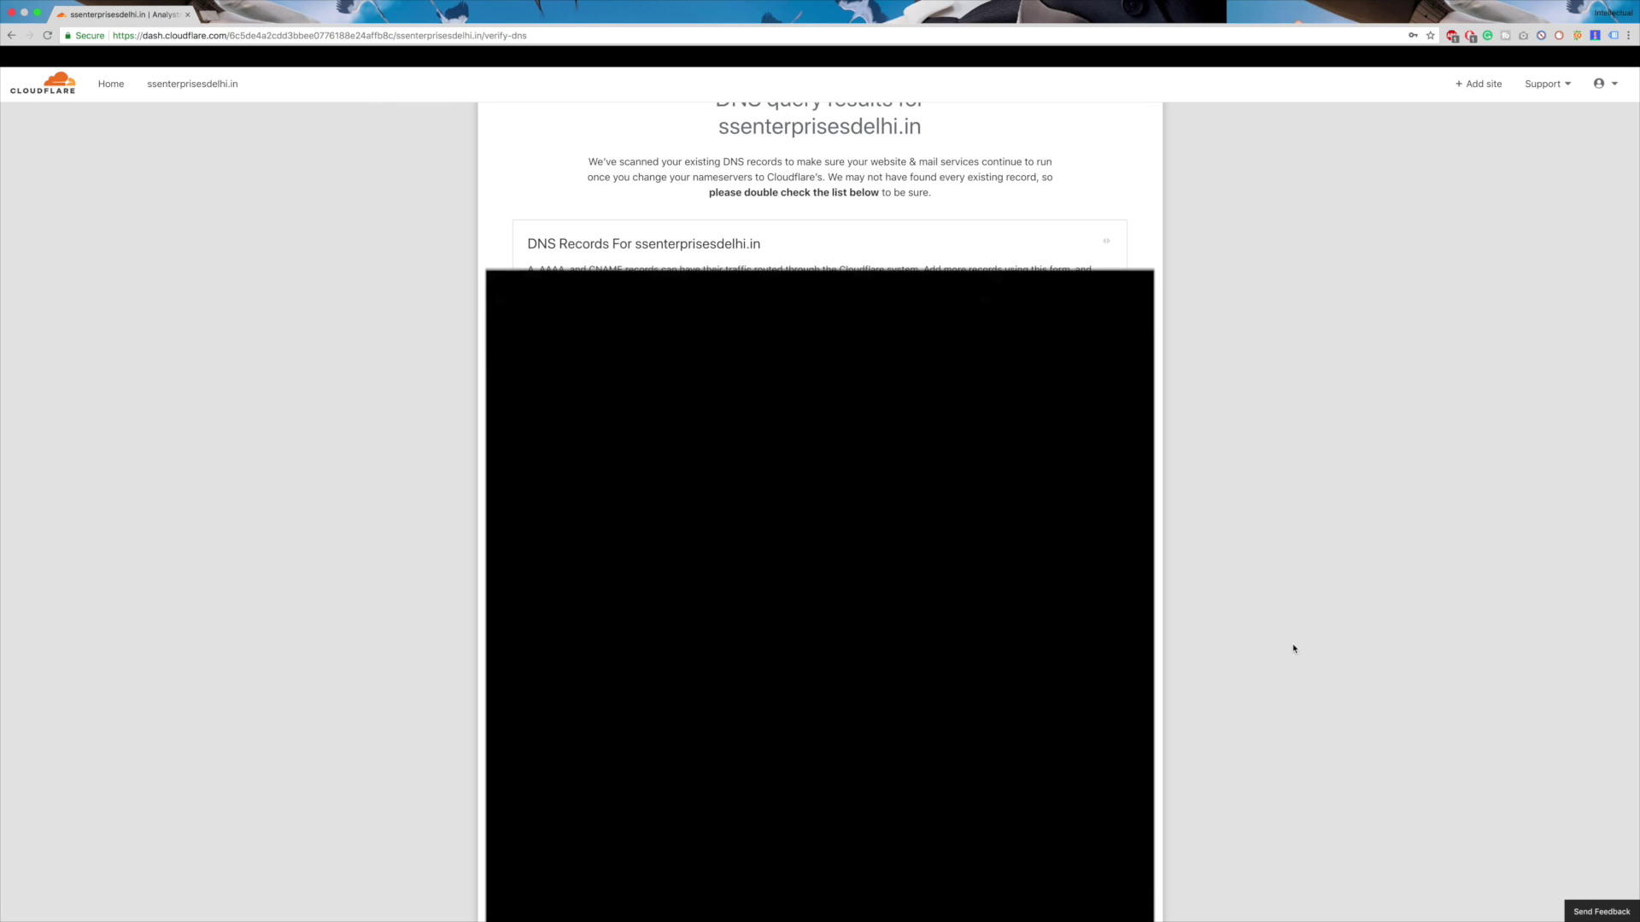
pyautogui.scroll(1, 1294, 649)
pyautogui.scroll(-5, 1294, 649)
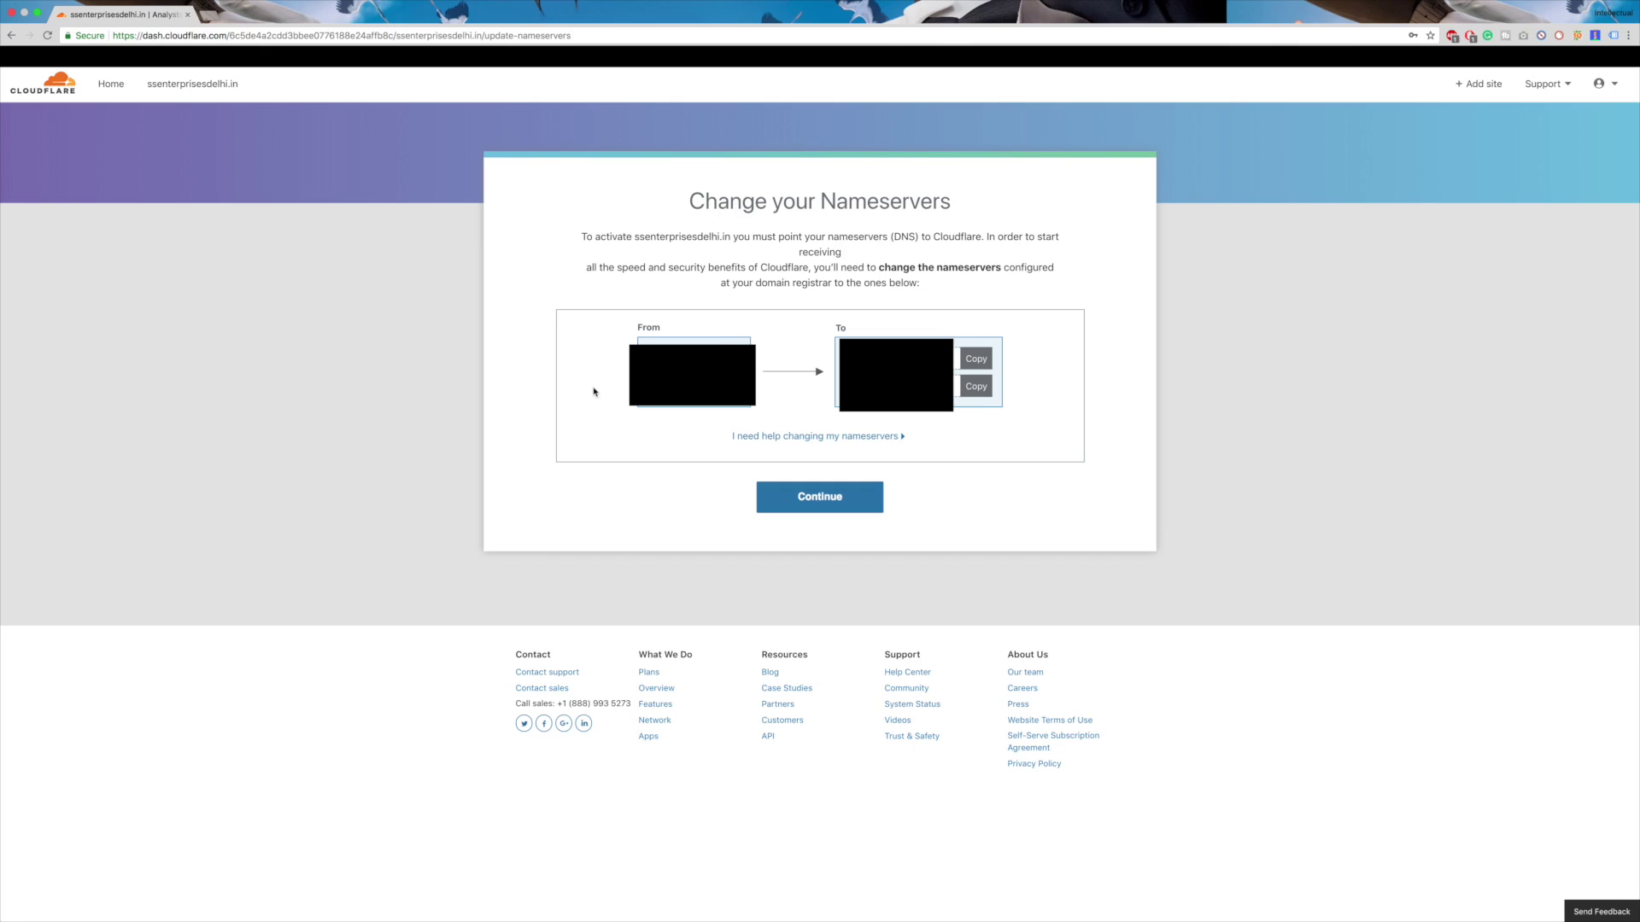
pyautogui.click(975, 358)
# - Open the Hosting Raja client area in a new tab and view ssenterprisesdelhi.in's domain details
pyautogui.click(213, 24)
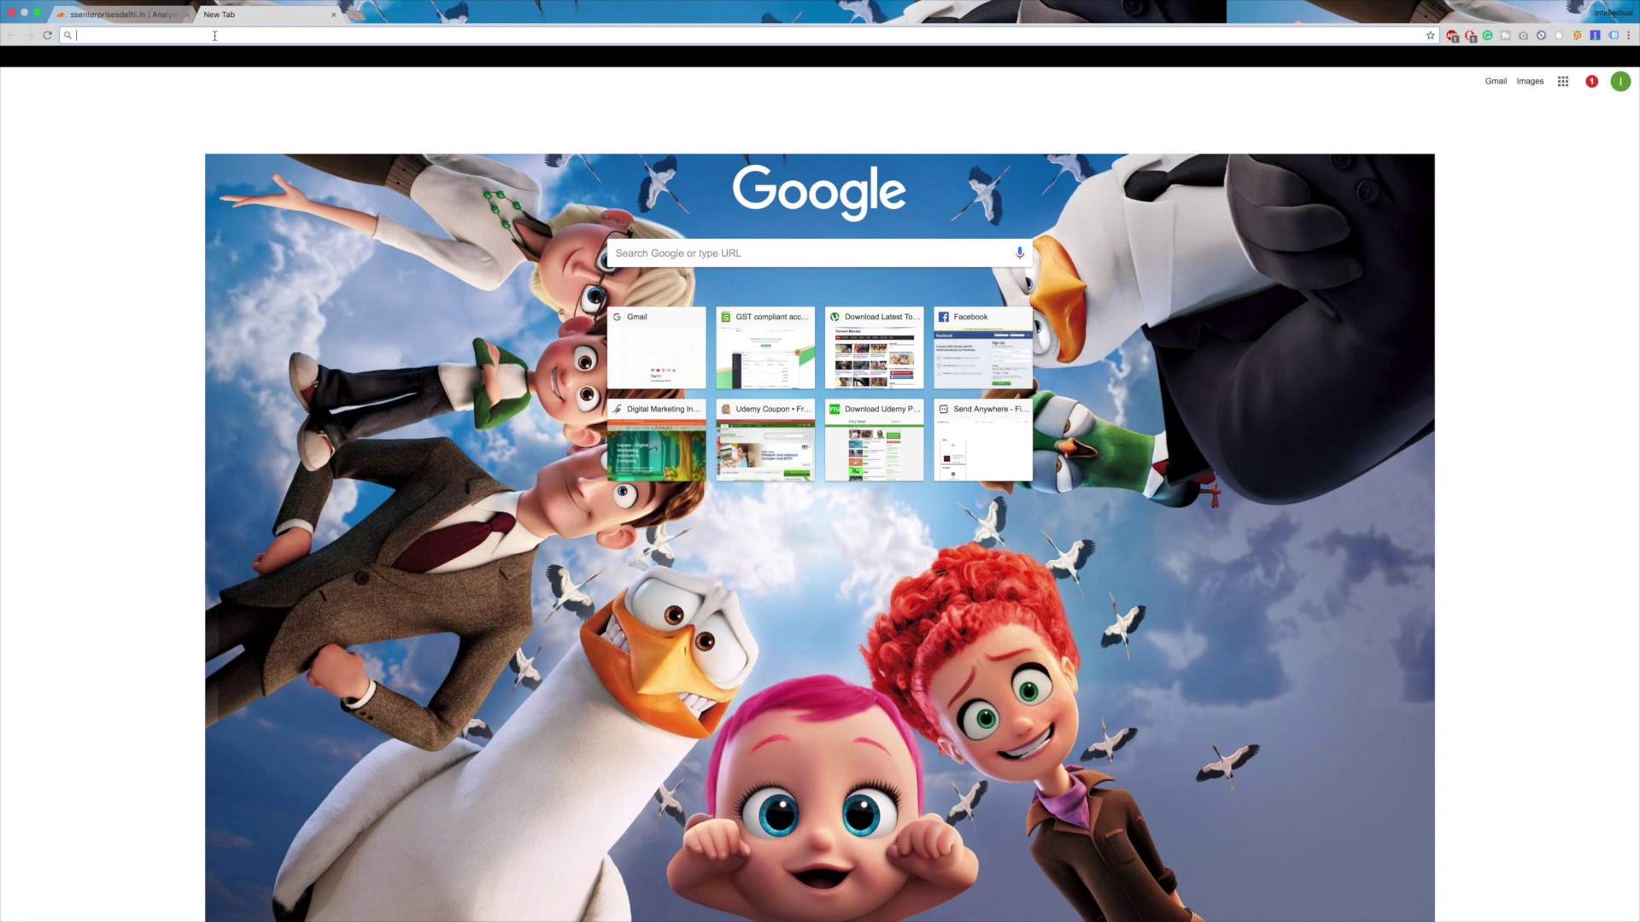
pyautogui.write('hos')
pyautogui.press('Return')
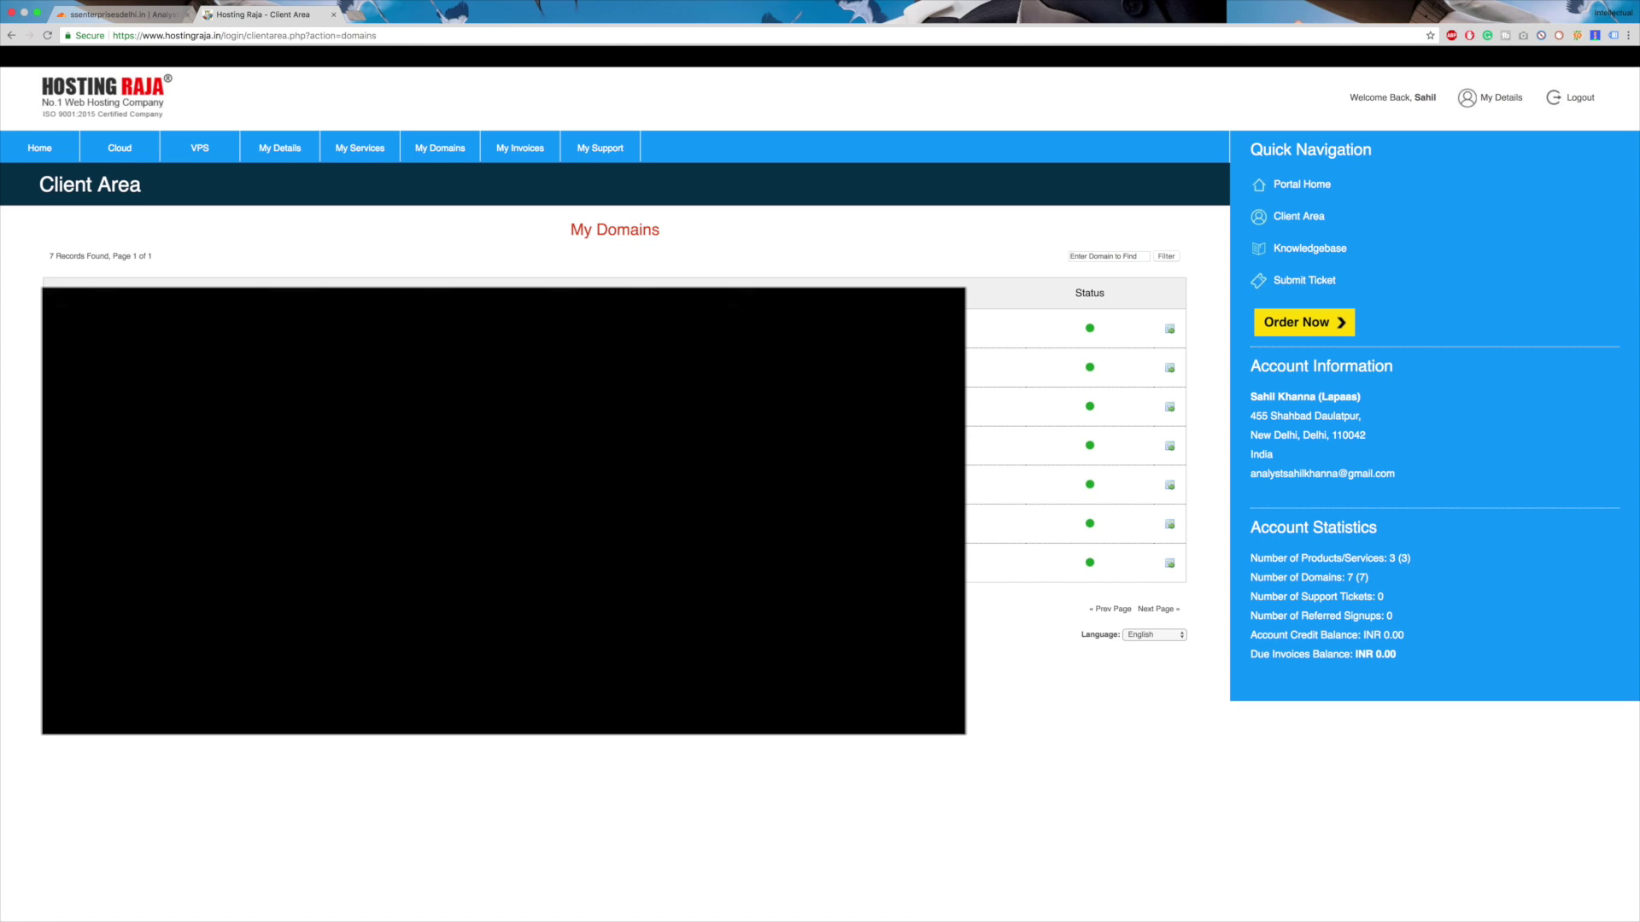
pyautogui.click(1169, 565)
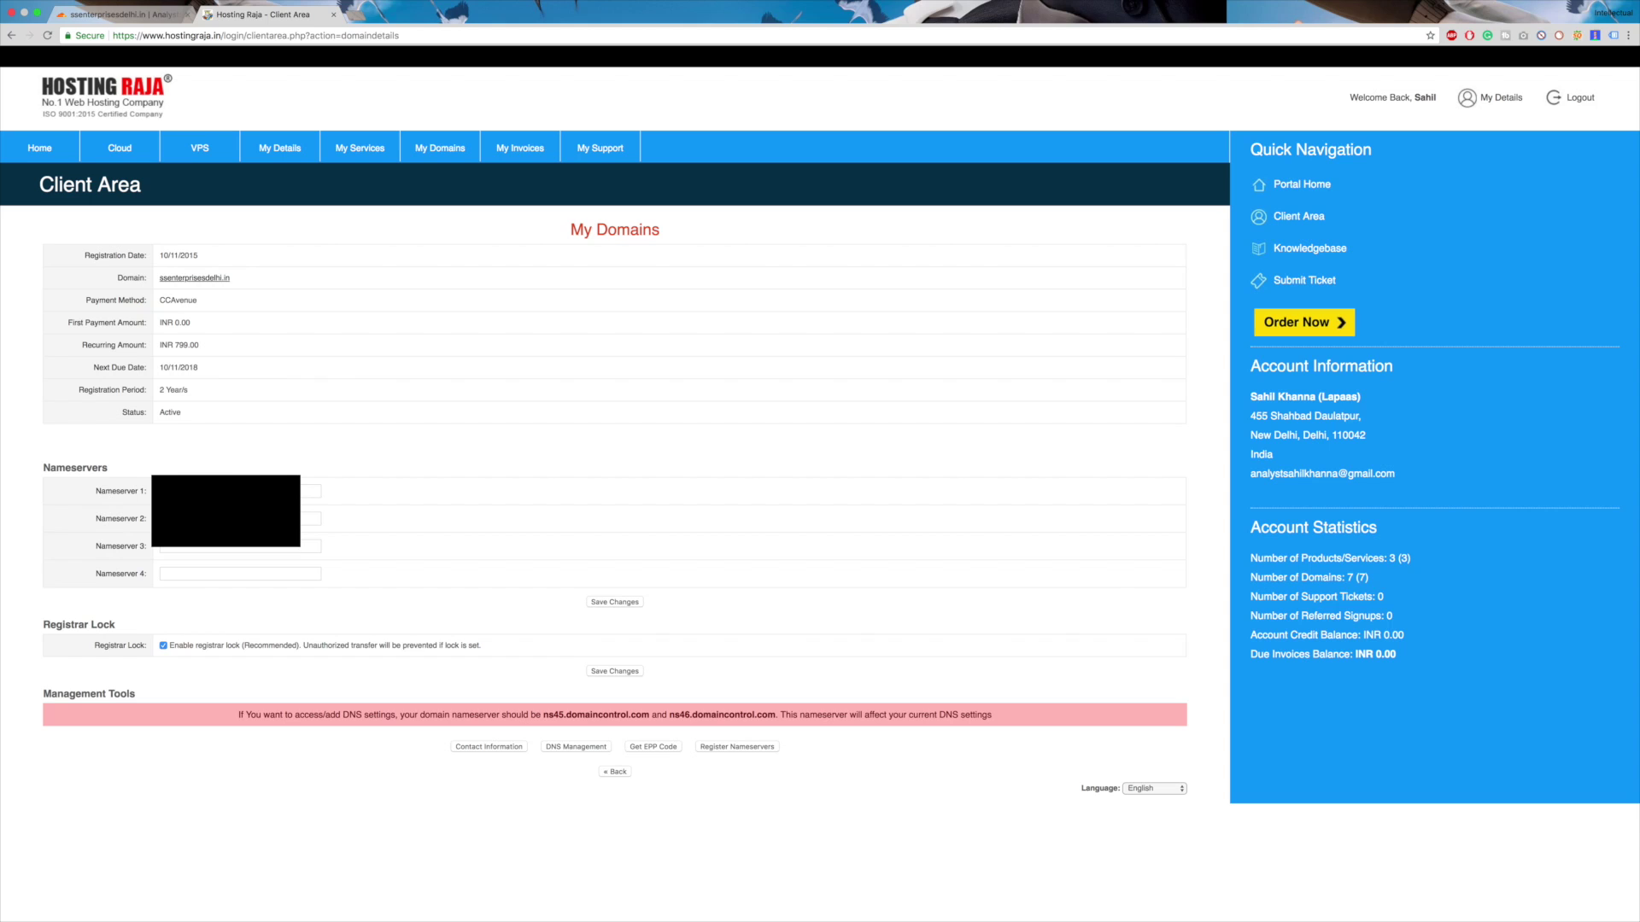
# - Paste the first Cloudflare nameserver into Hosting Raja's Nameserver 1 field
pyautogui.click(119, 15)
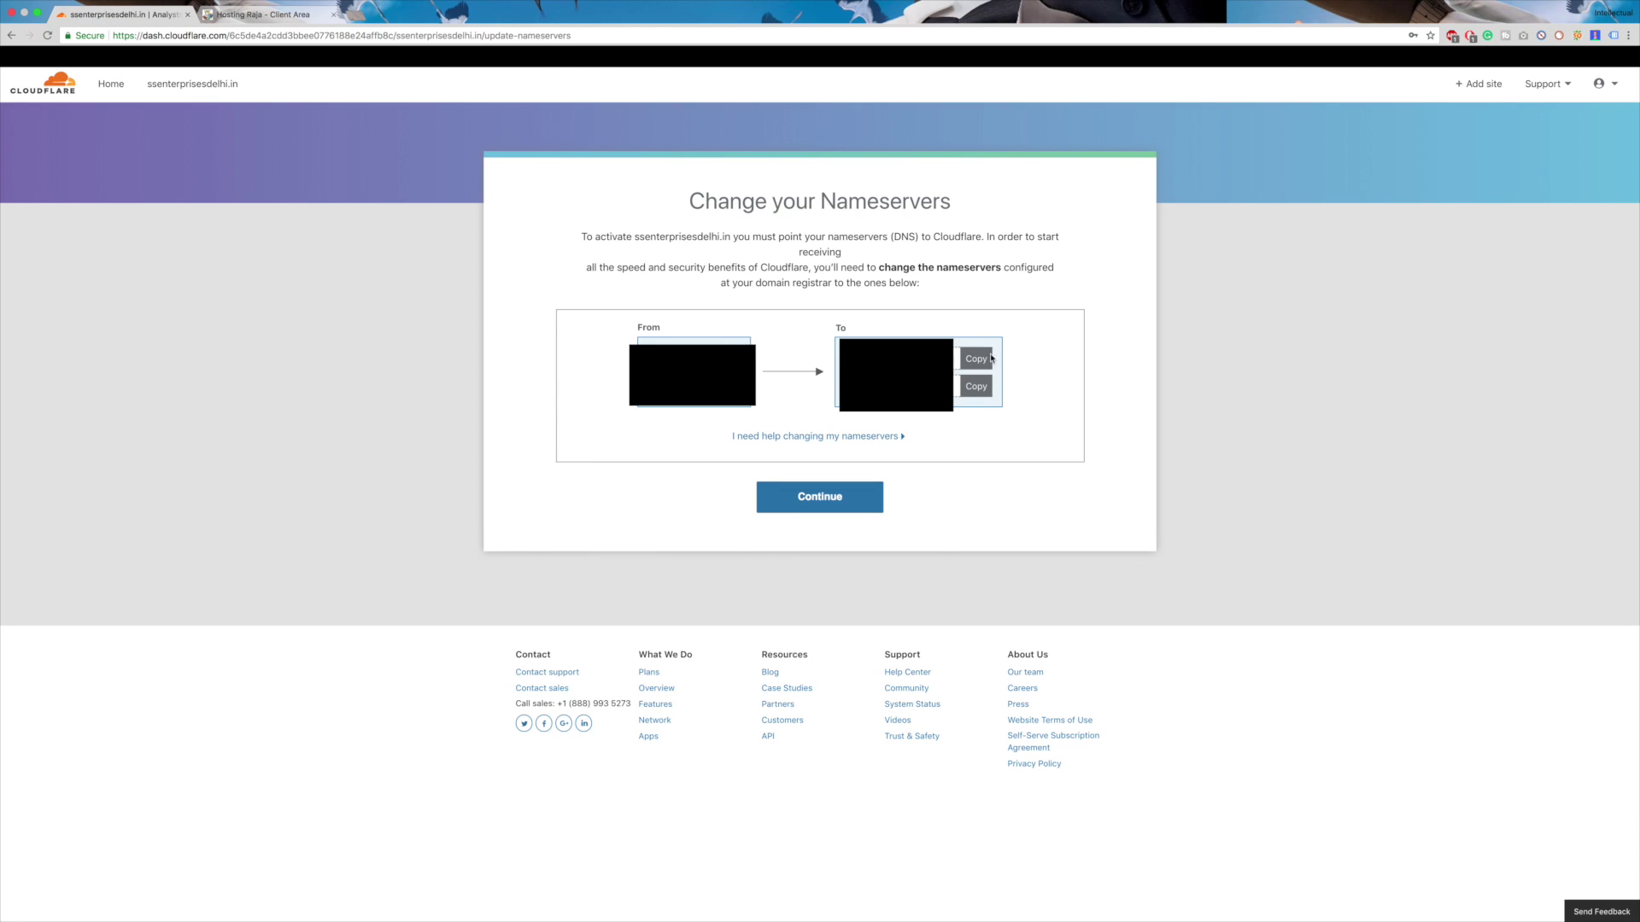
pyautogui.click(959, 360)
pyautogui.click(256, 14)
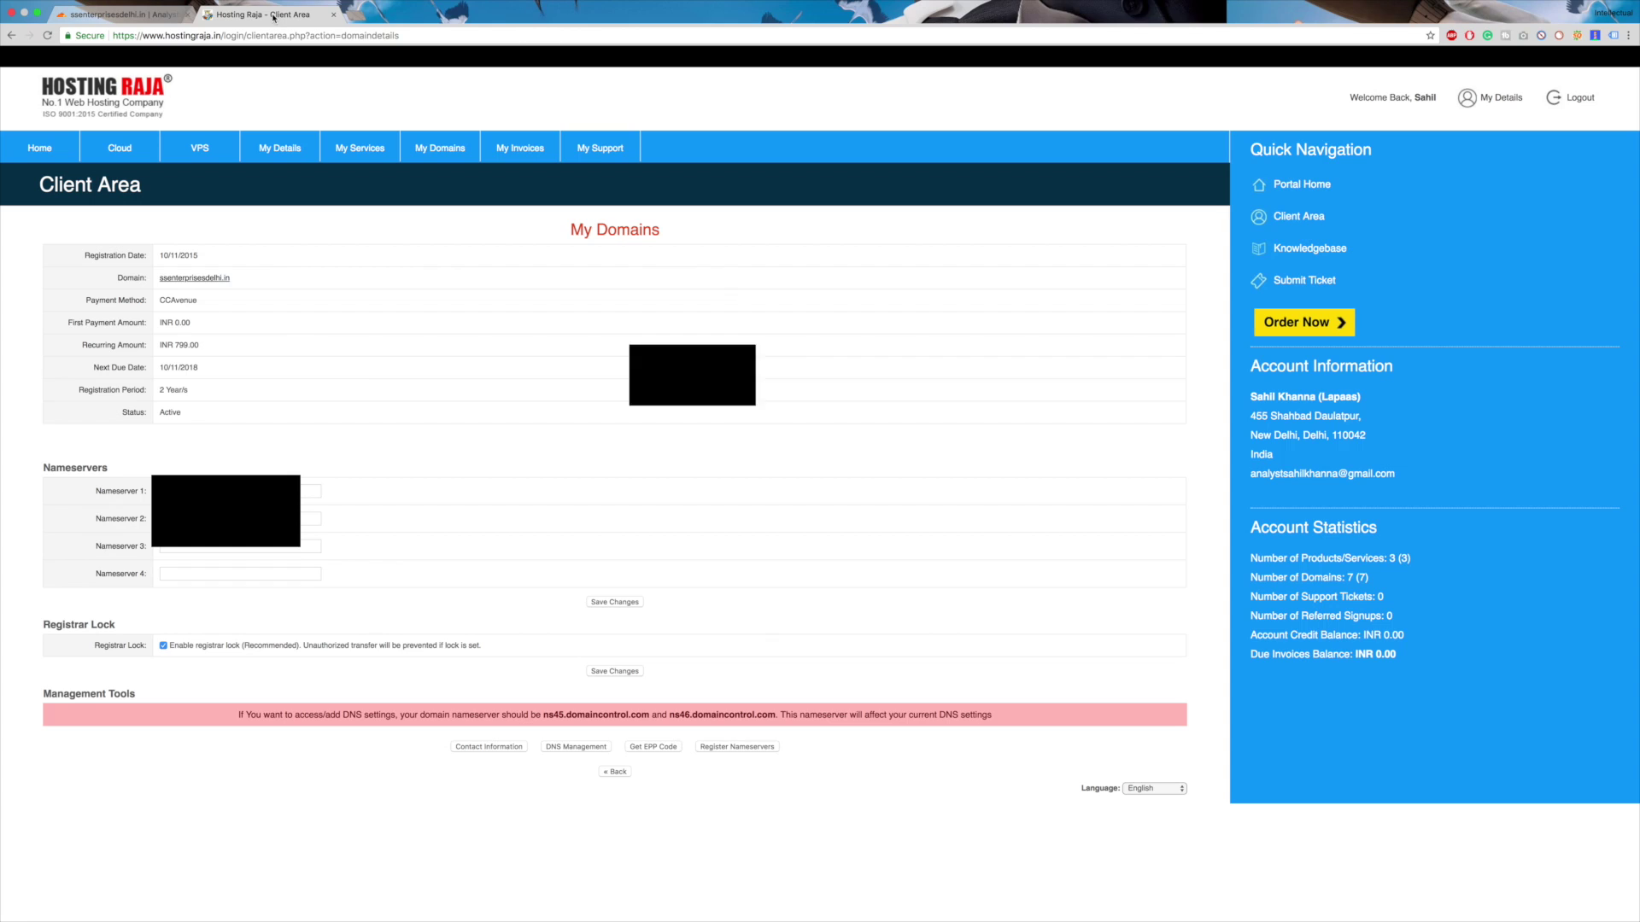
pyautogui.click(312, 491)
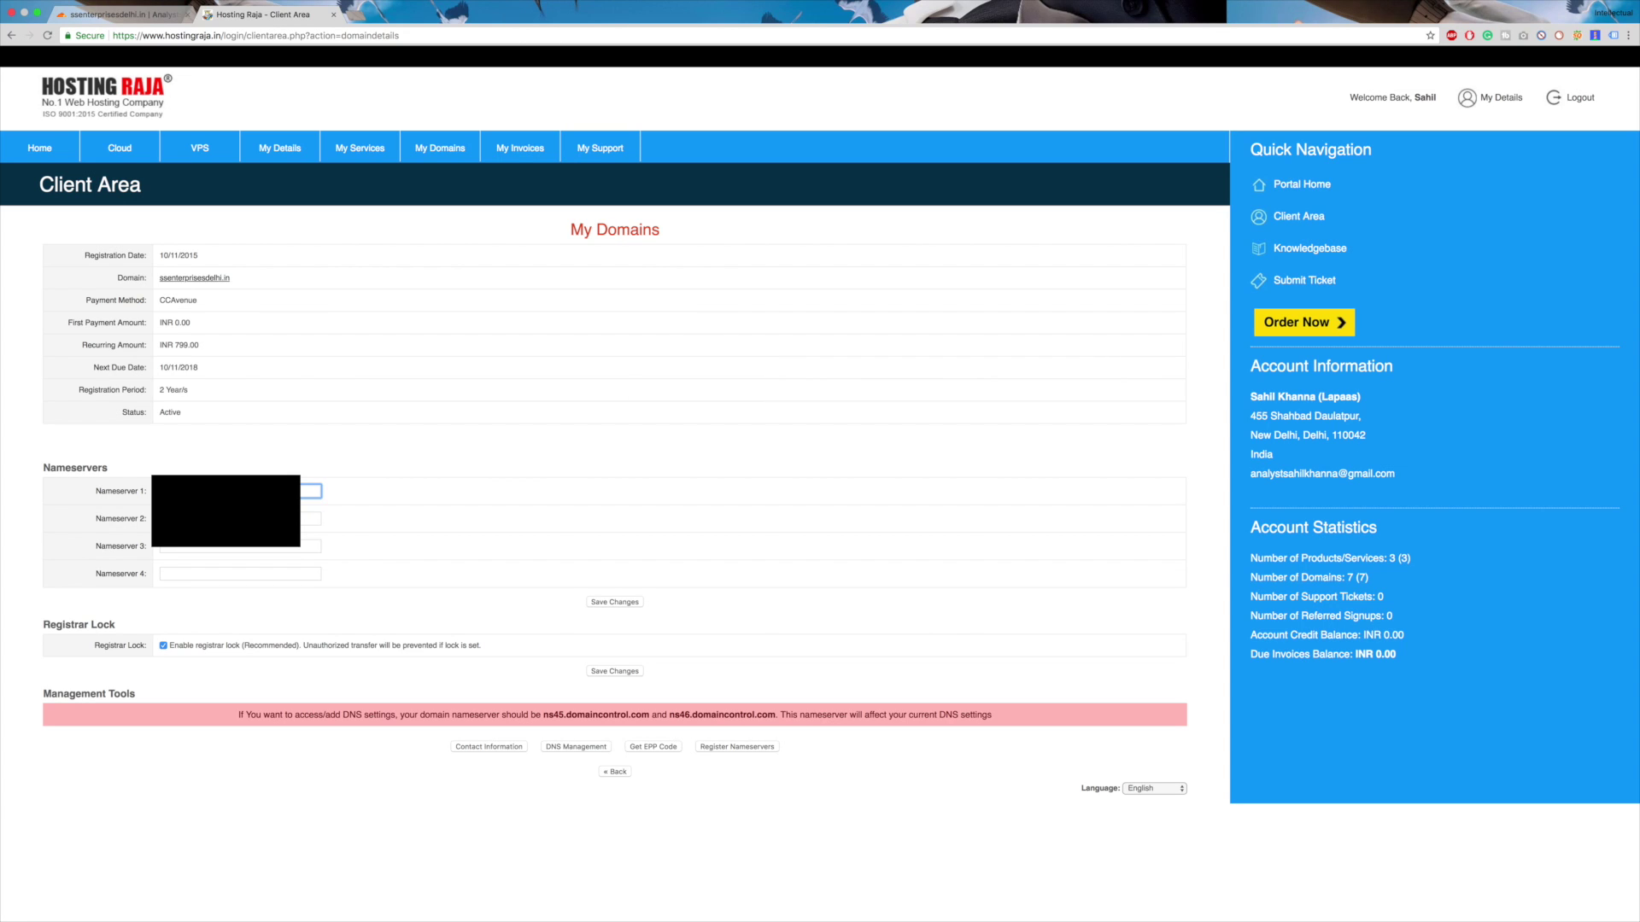
pyautogui.press('super+v')
# - Enter the second Cloudflare nameserver as Nameserver 2 and save the nameserver changes
pyautogui.click(142, 17)
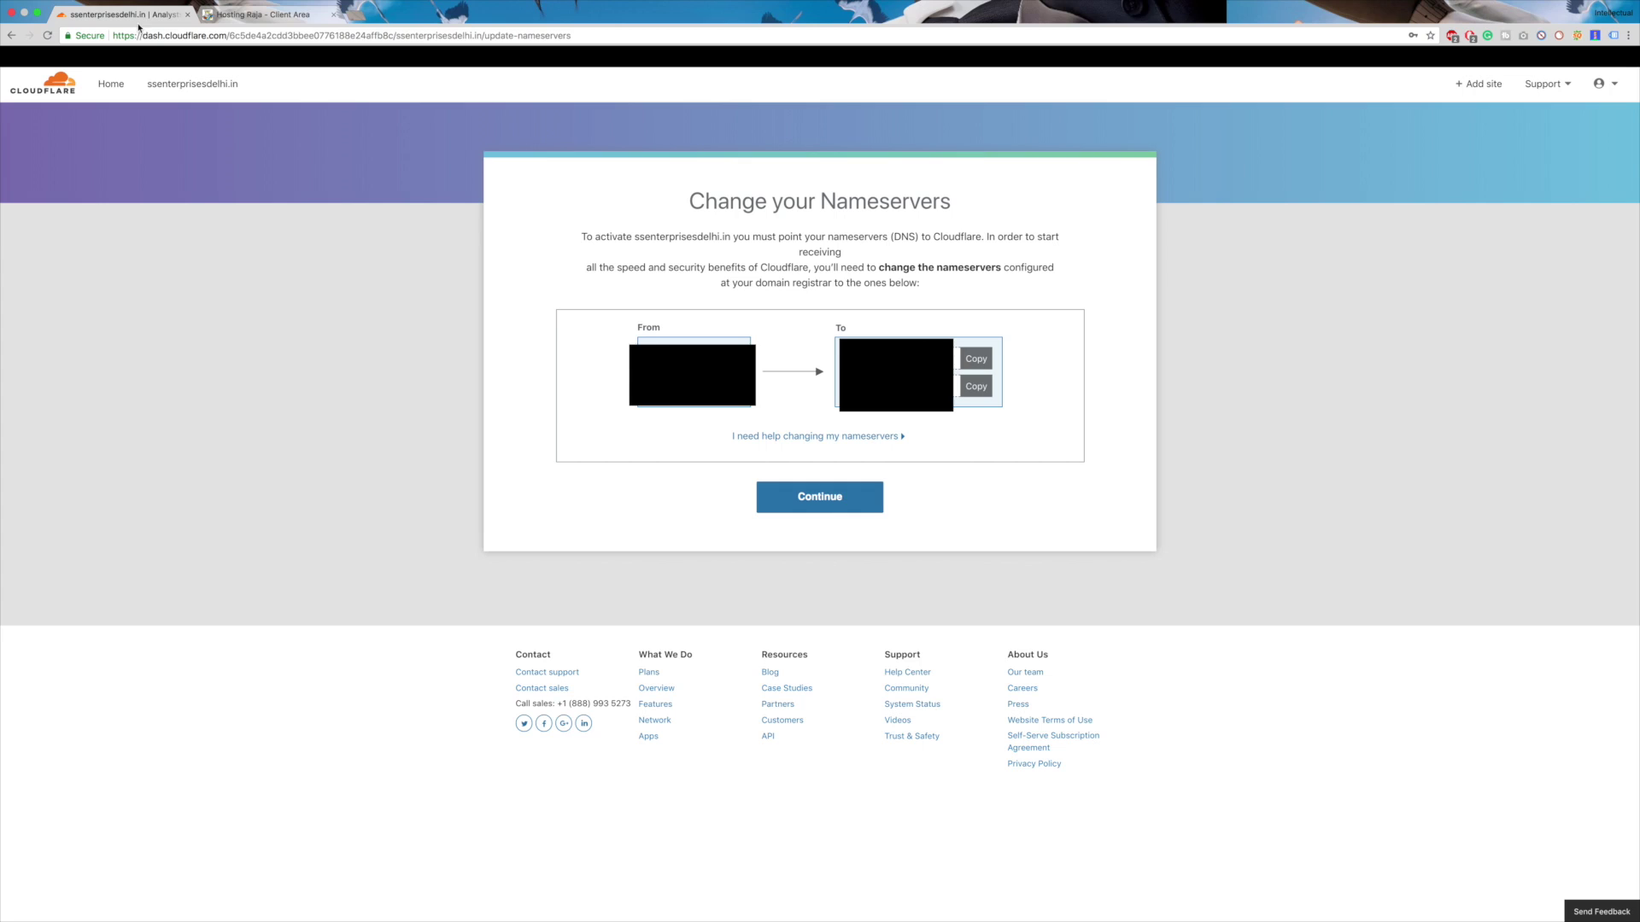
pyautogui.click(976, 386)
pyautogui.click(256, 15)
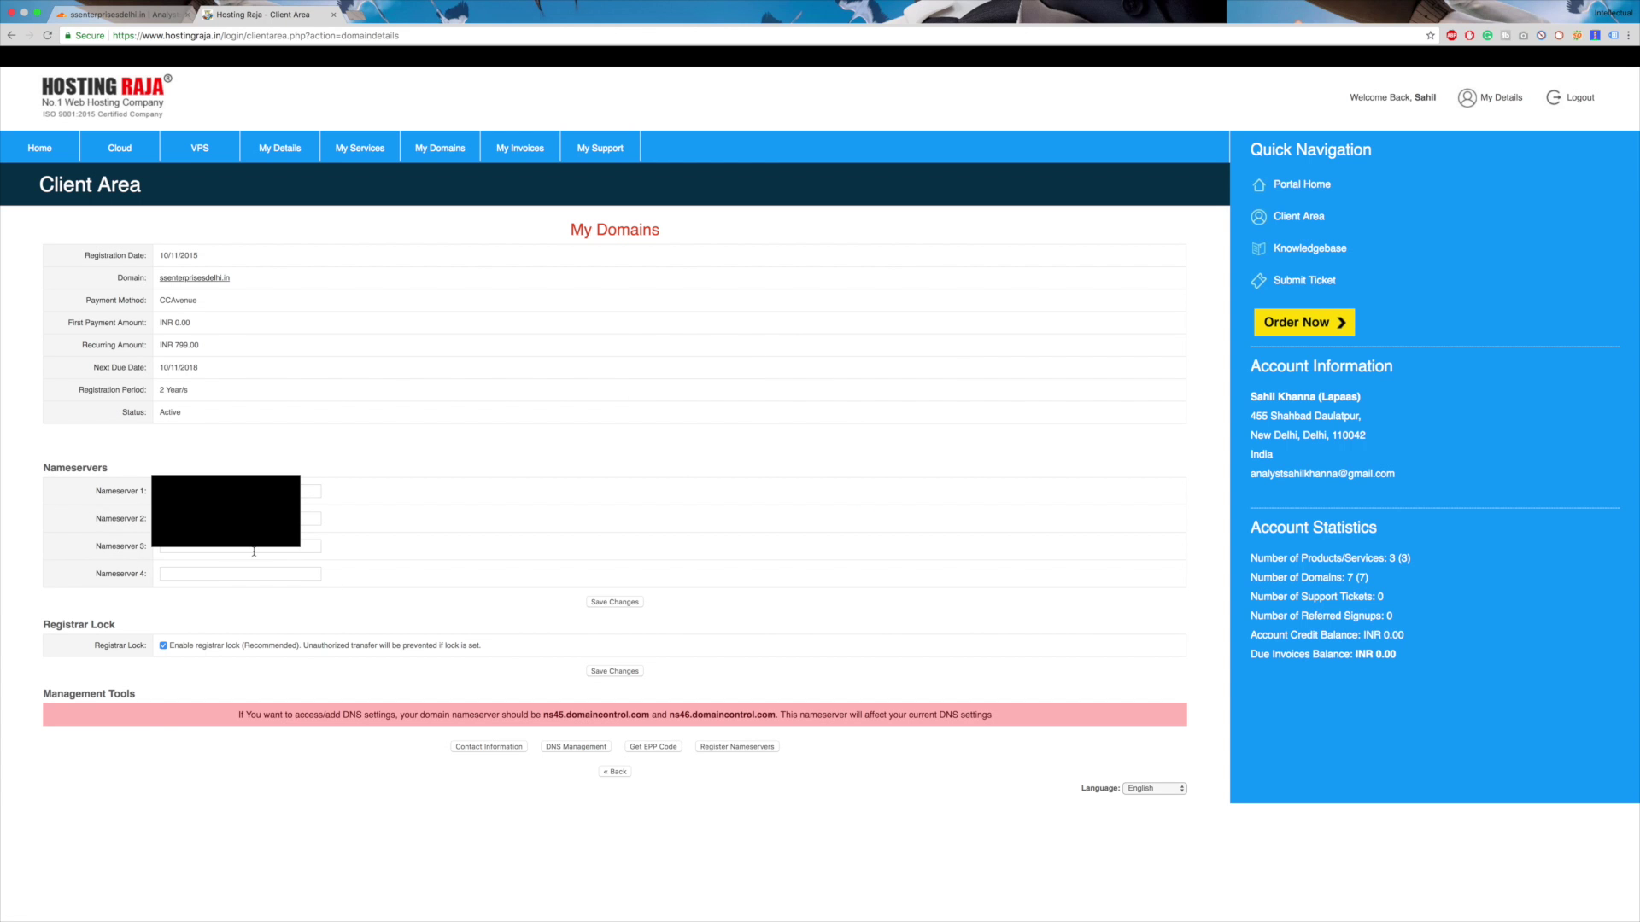
pyautogui.click(163, 645)
pyautogui.click(608, 603)
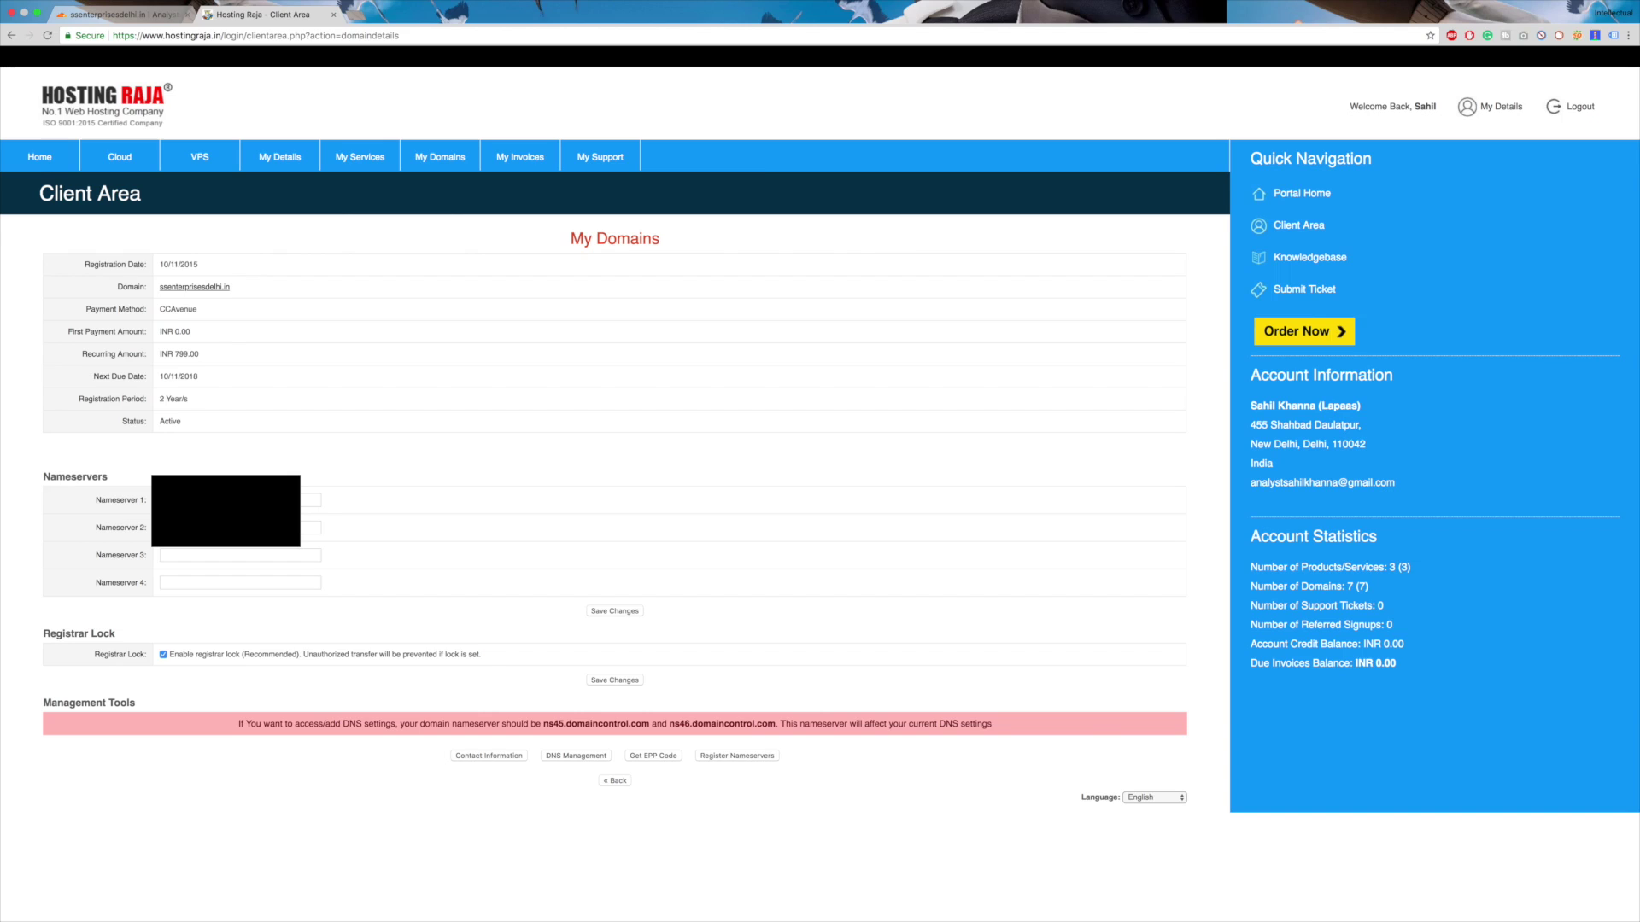
# - Check the live site, then finish Cloudflare's nameserver setup to reach the site Overview
pyautogui.click(194, 287)
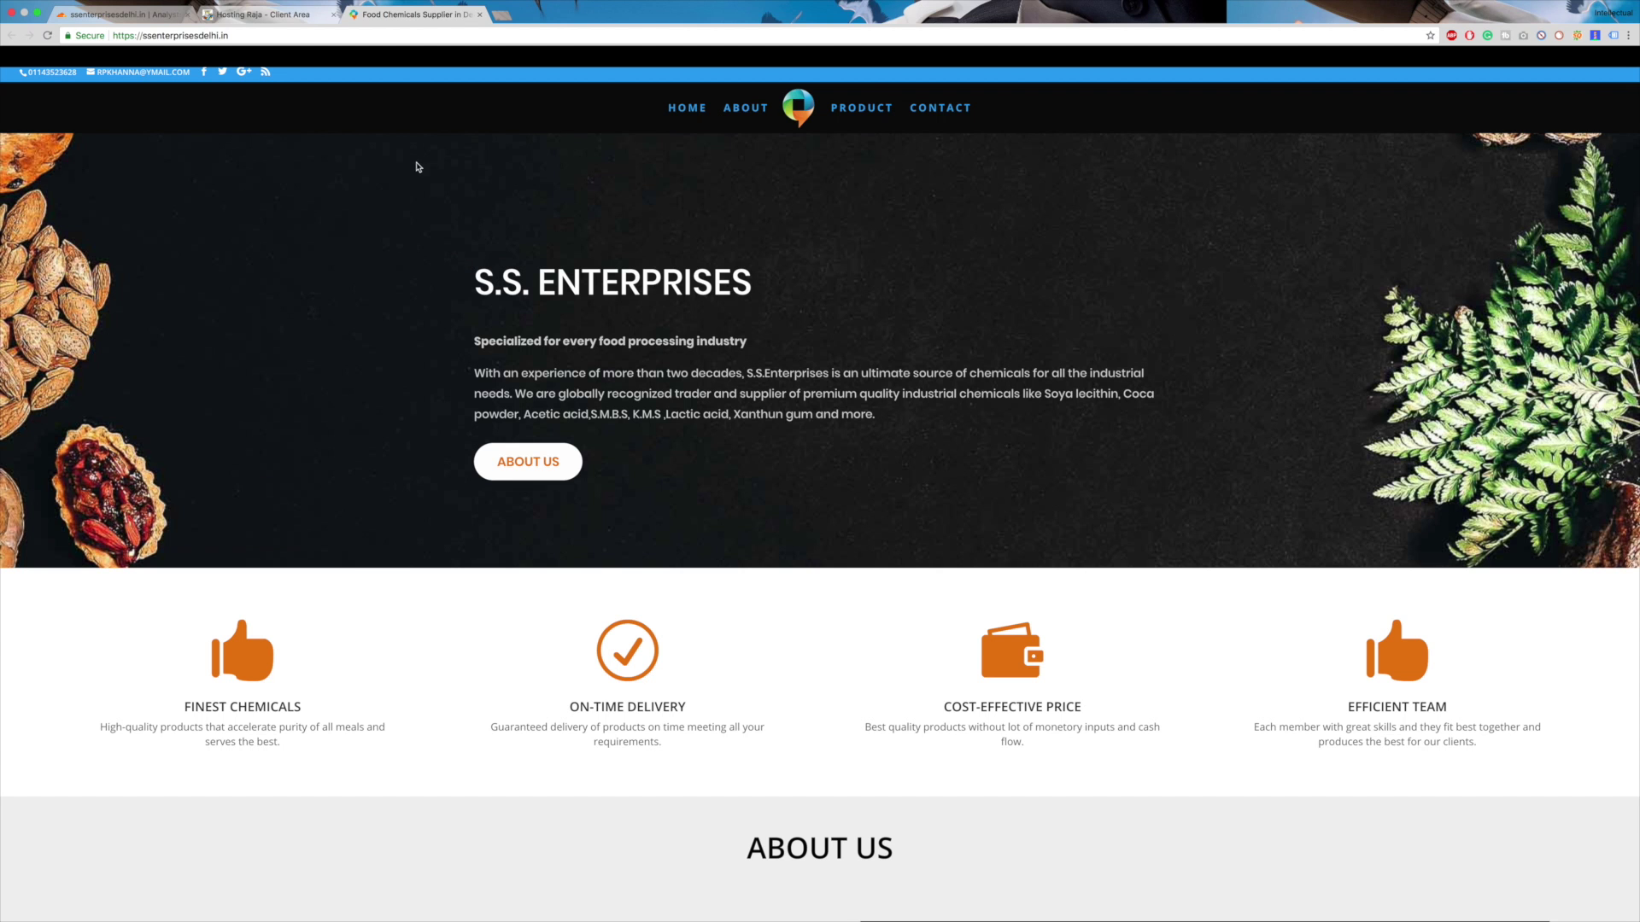
pyautogui.scroll(-15, 470, 292)
pyautogui.scroll(15, 469, 286)
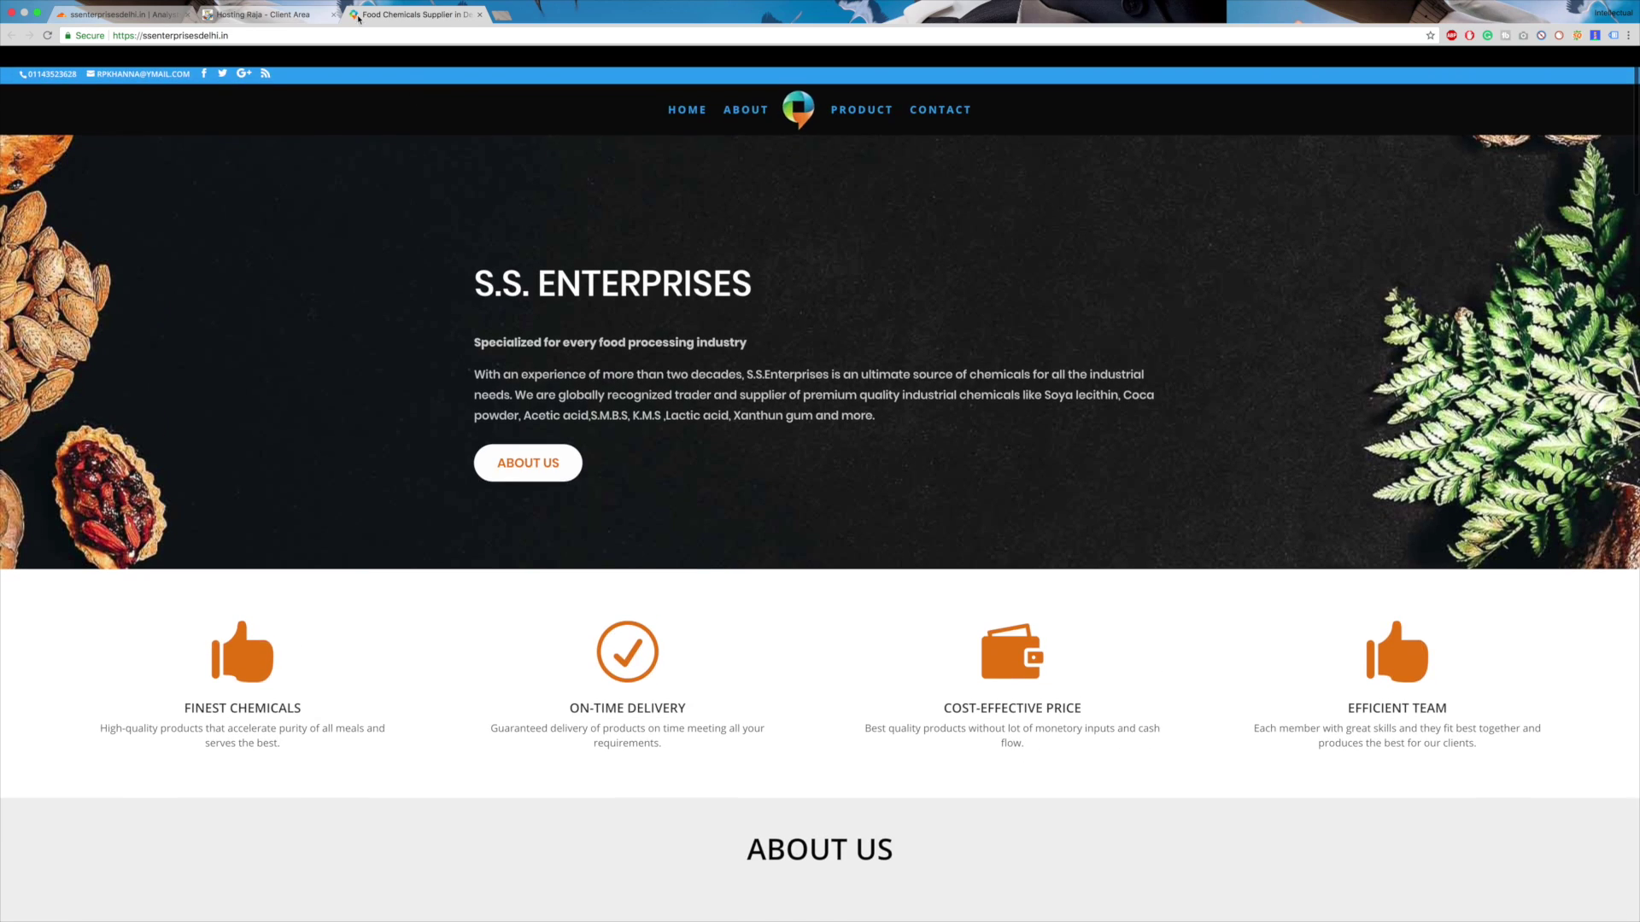
pyautogui.click(268, 14)
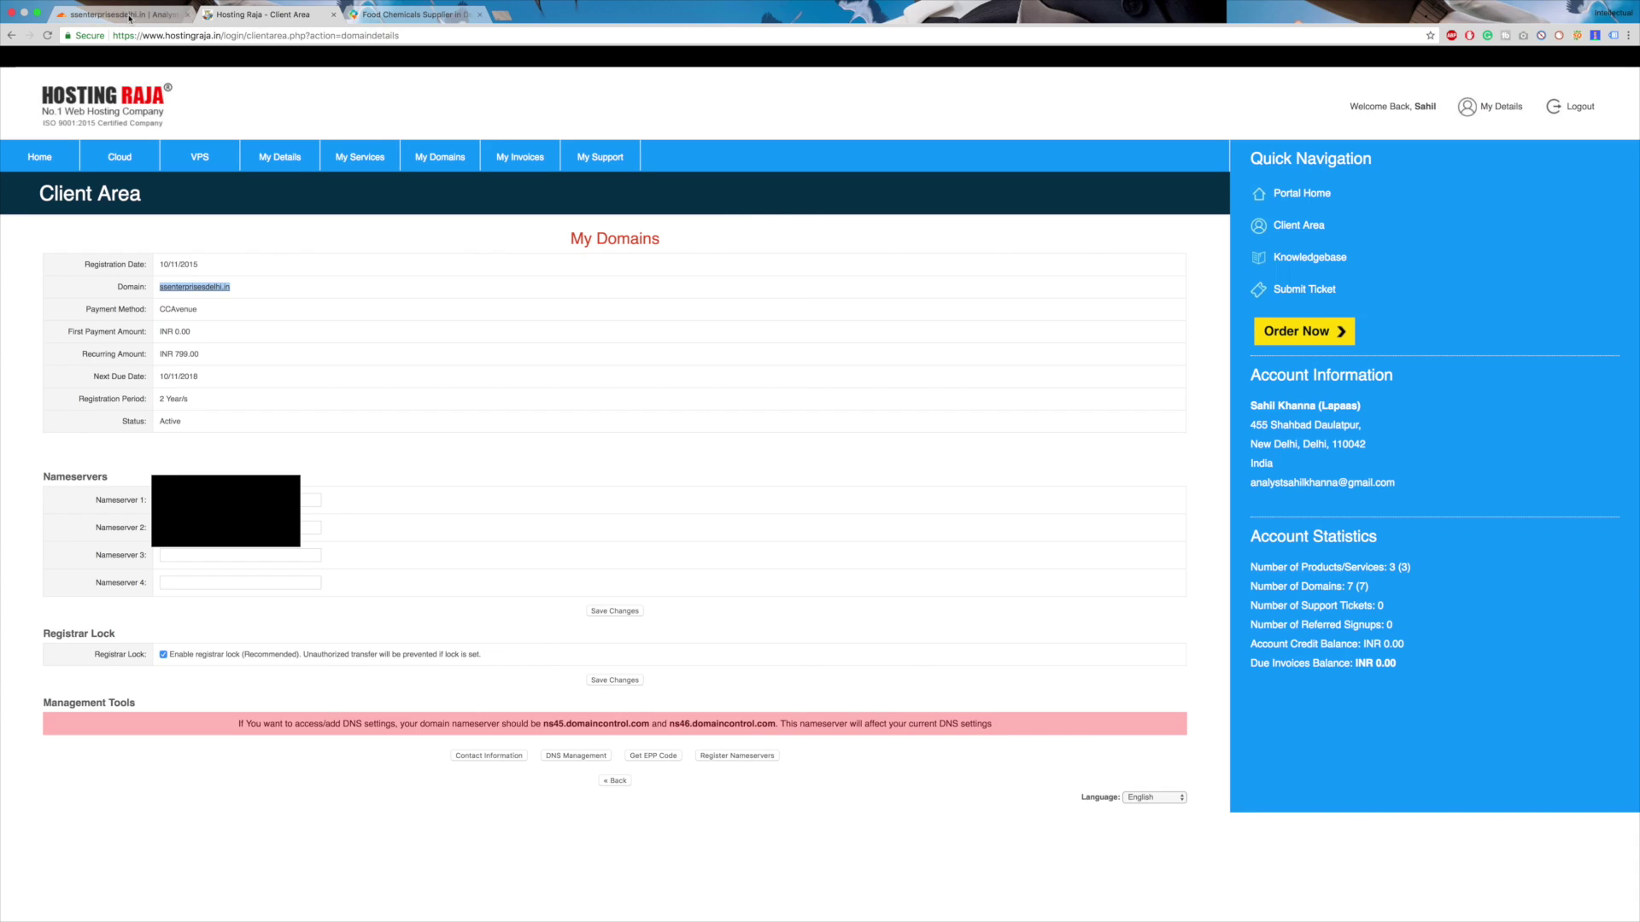
pyautogui.click(136, 15)
pyautogui.click(854, 495)
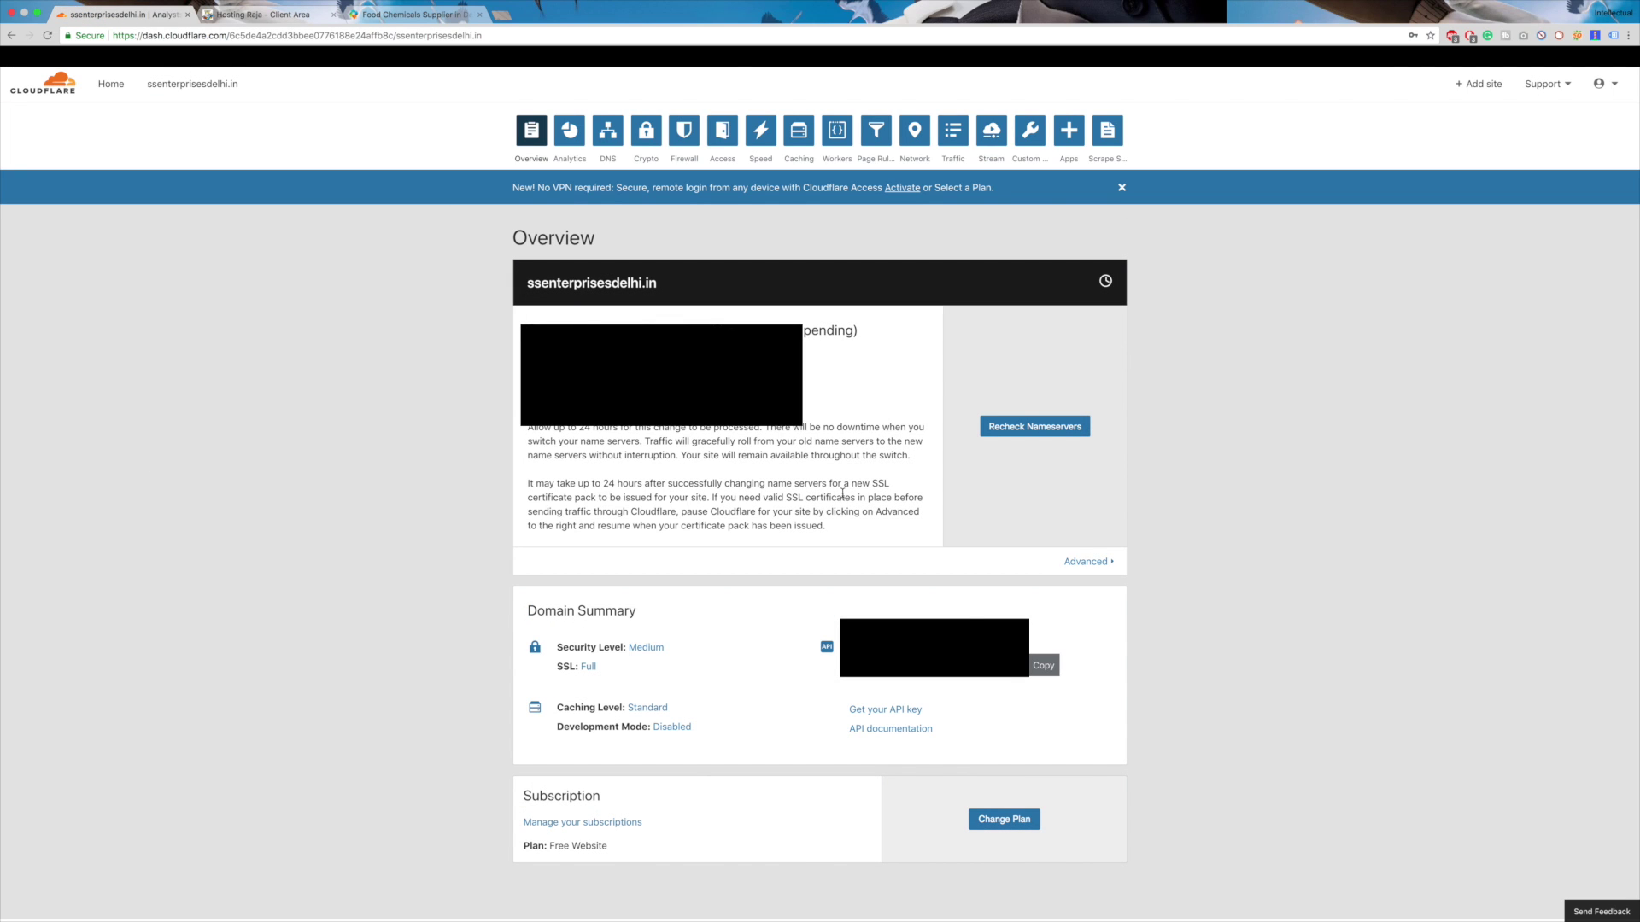
# - Request a nameserver recheck and confirm the SSL mode stays at Full
pyautogui.click(1019, 428)
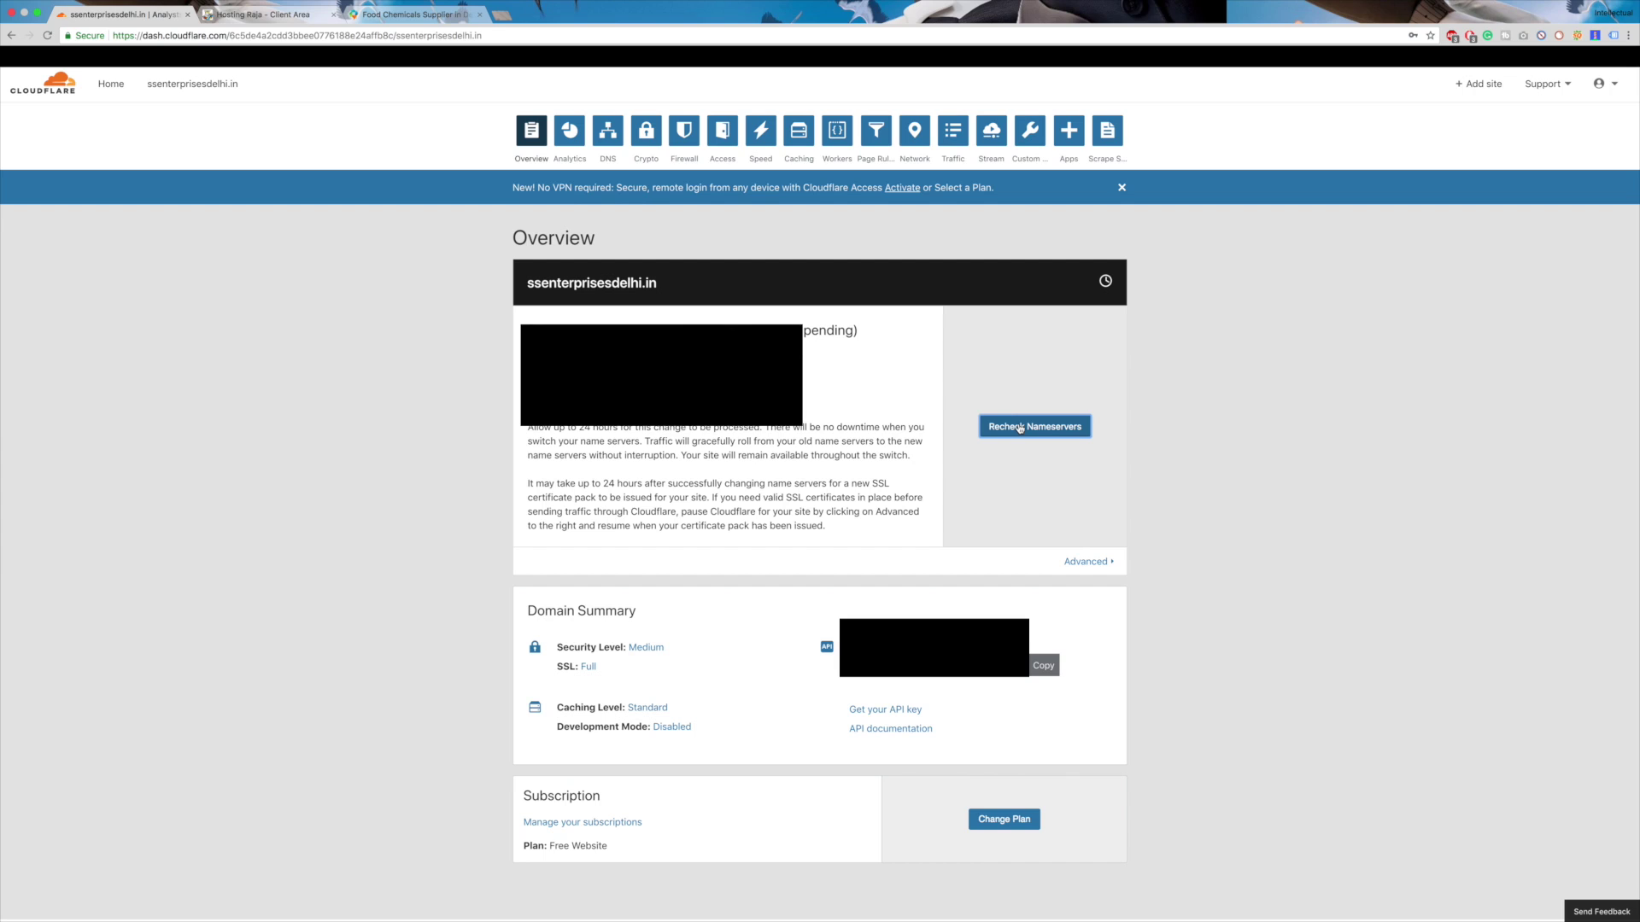
pyautogui.scroll(-2, 590, 495)
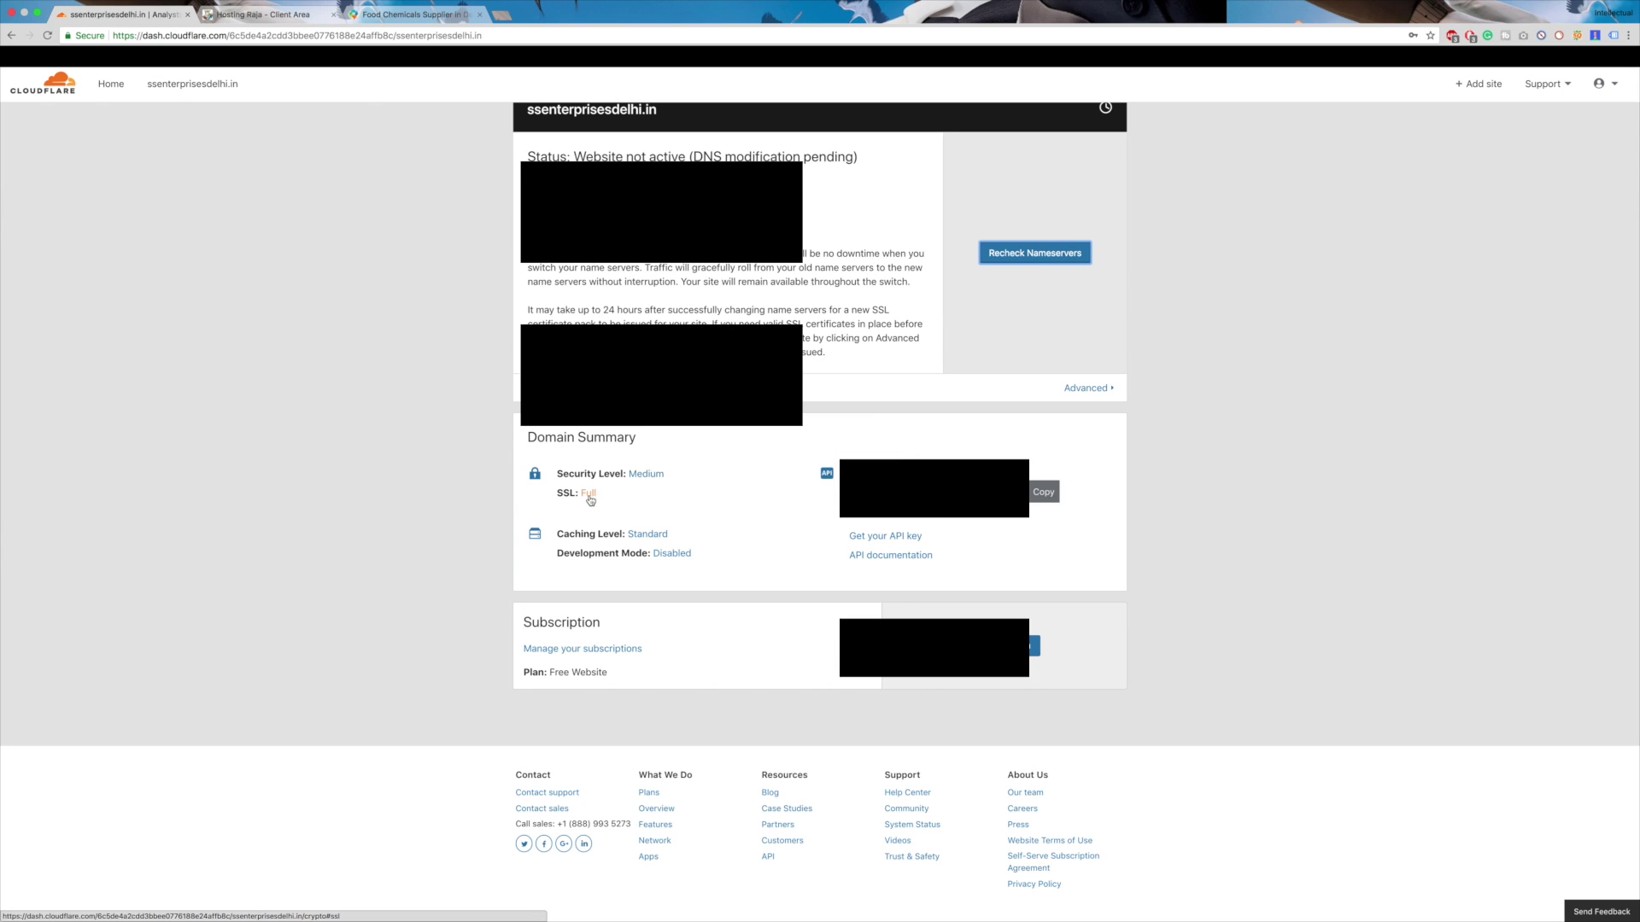
pyautogui.click(588, 501)
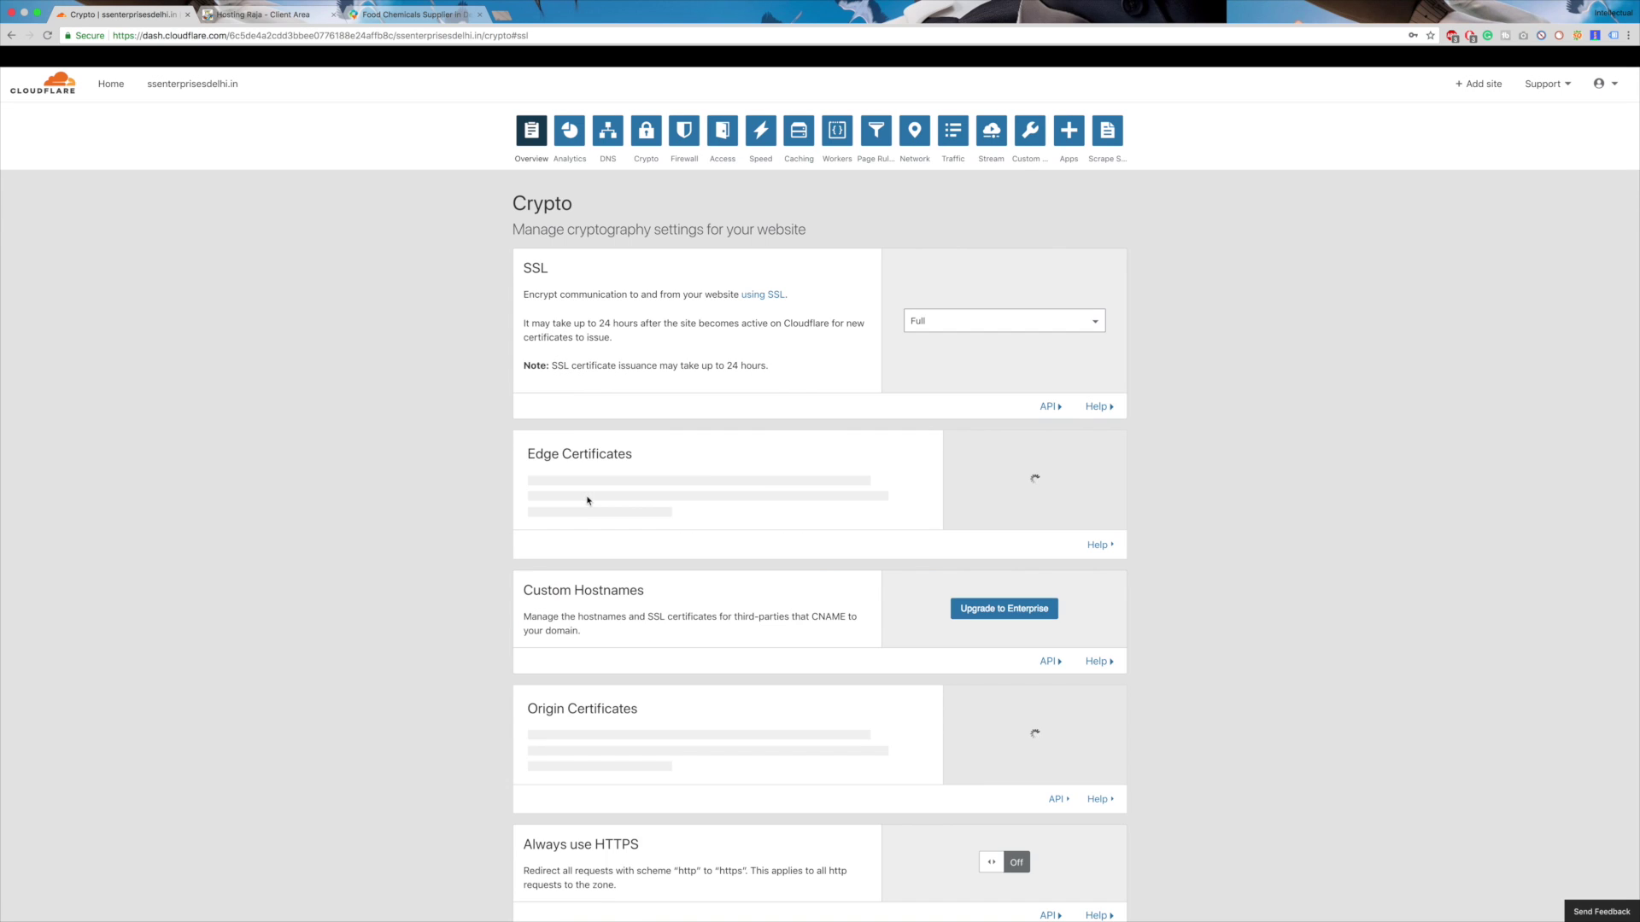
pyautogui.scroll(-1, 621, 561)
pyautogui.scroll(1, 621, 561)
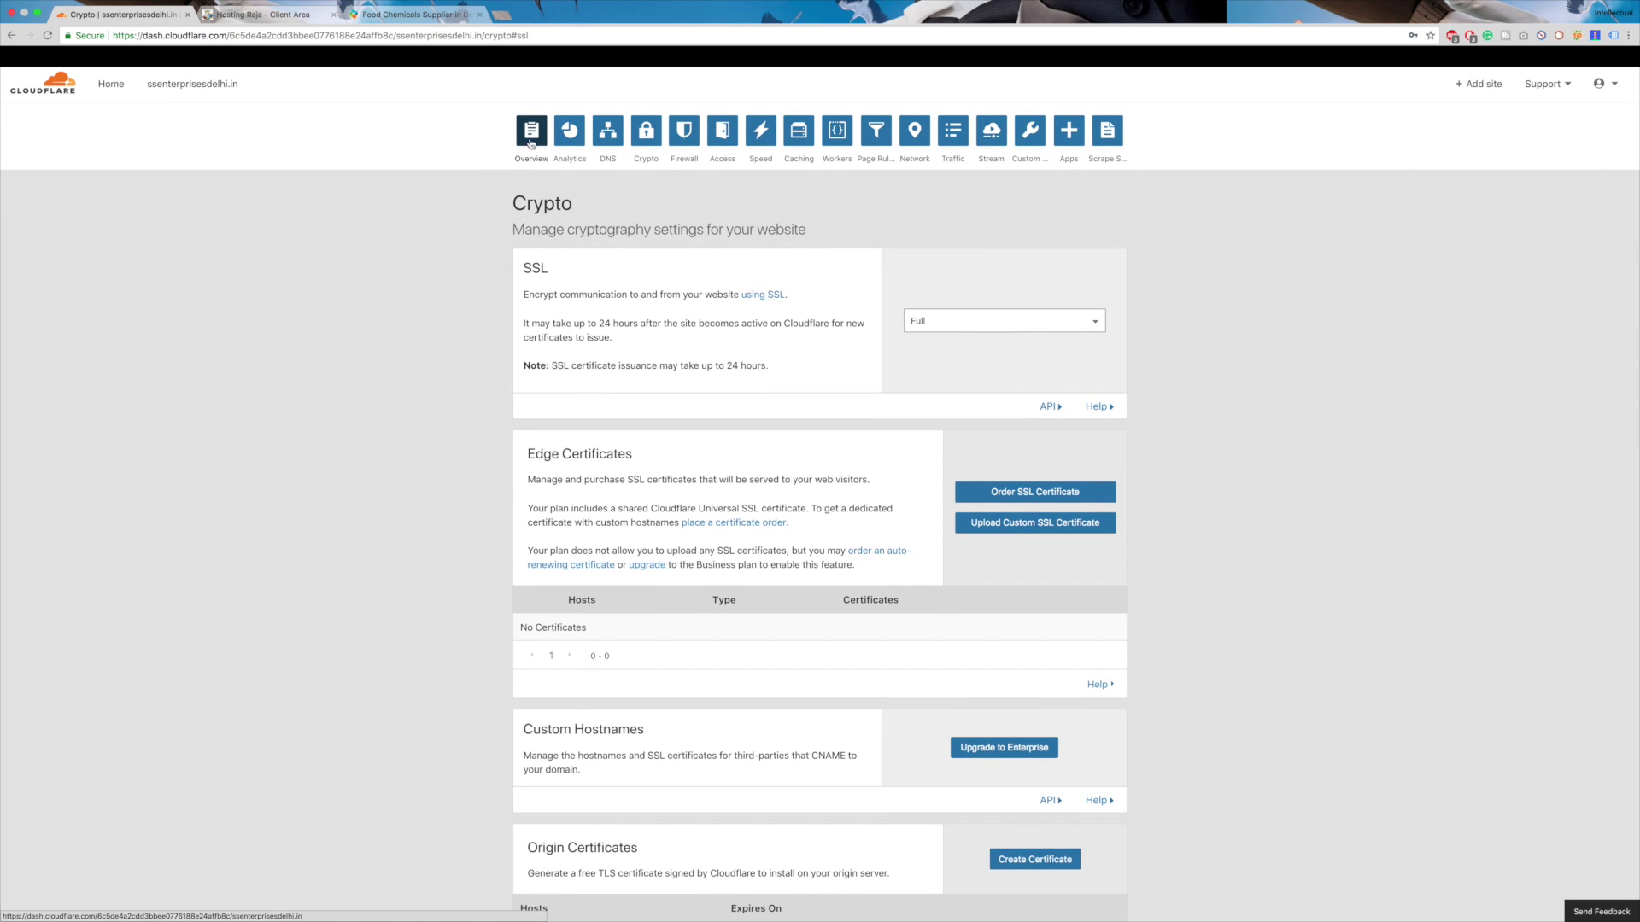
pyautogui.click(987, 320)
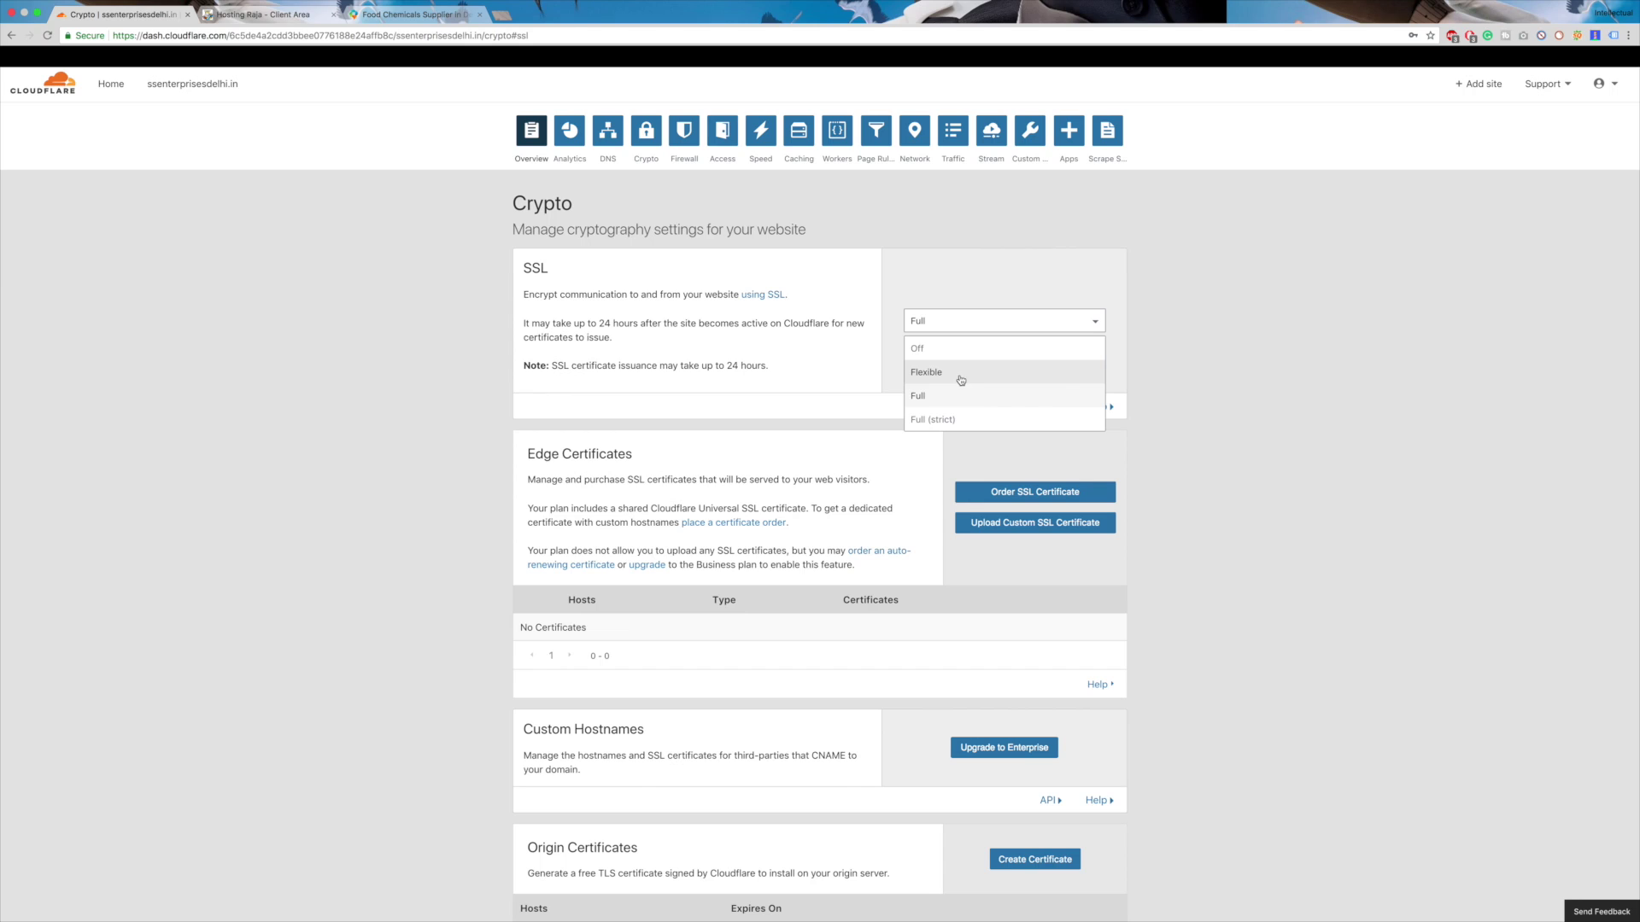
pyautogui.click(1258, 365)
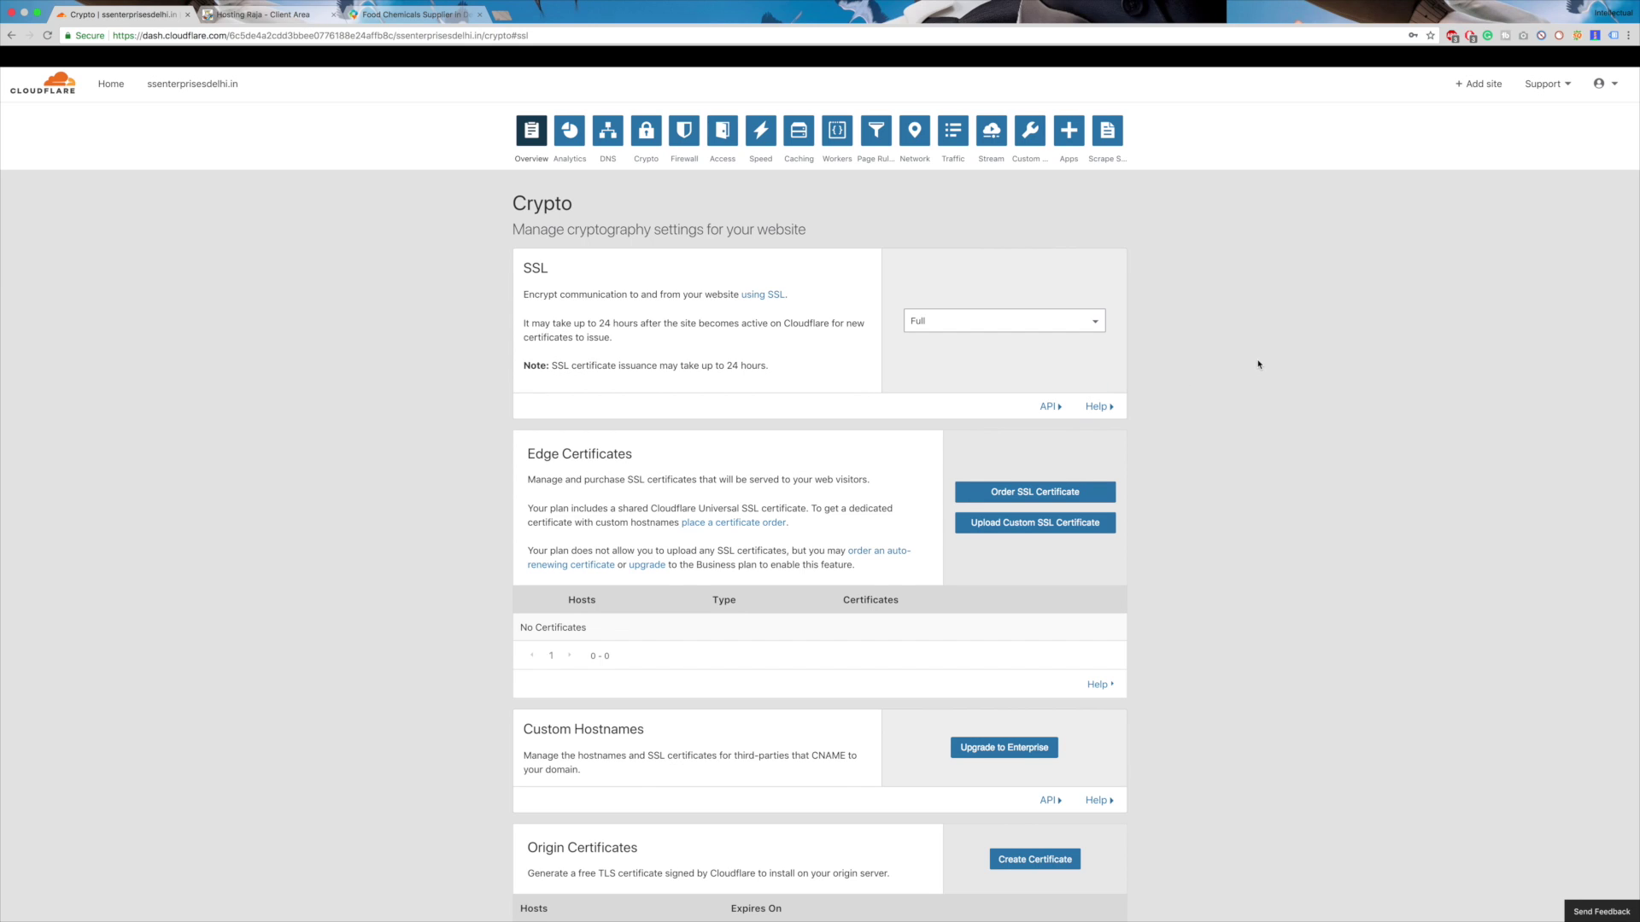
pyautogui.click(530, 135)
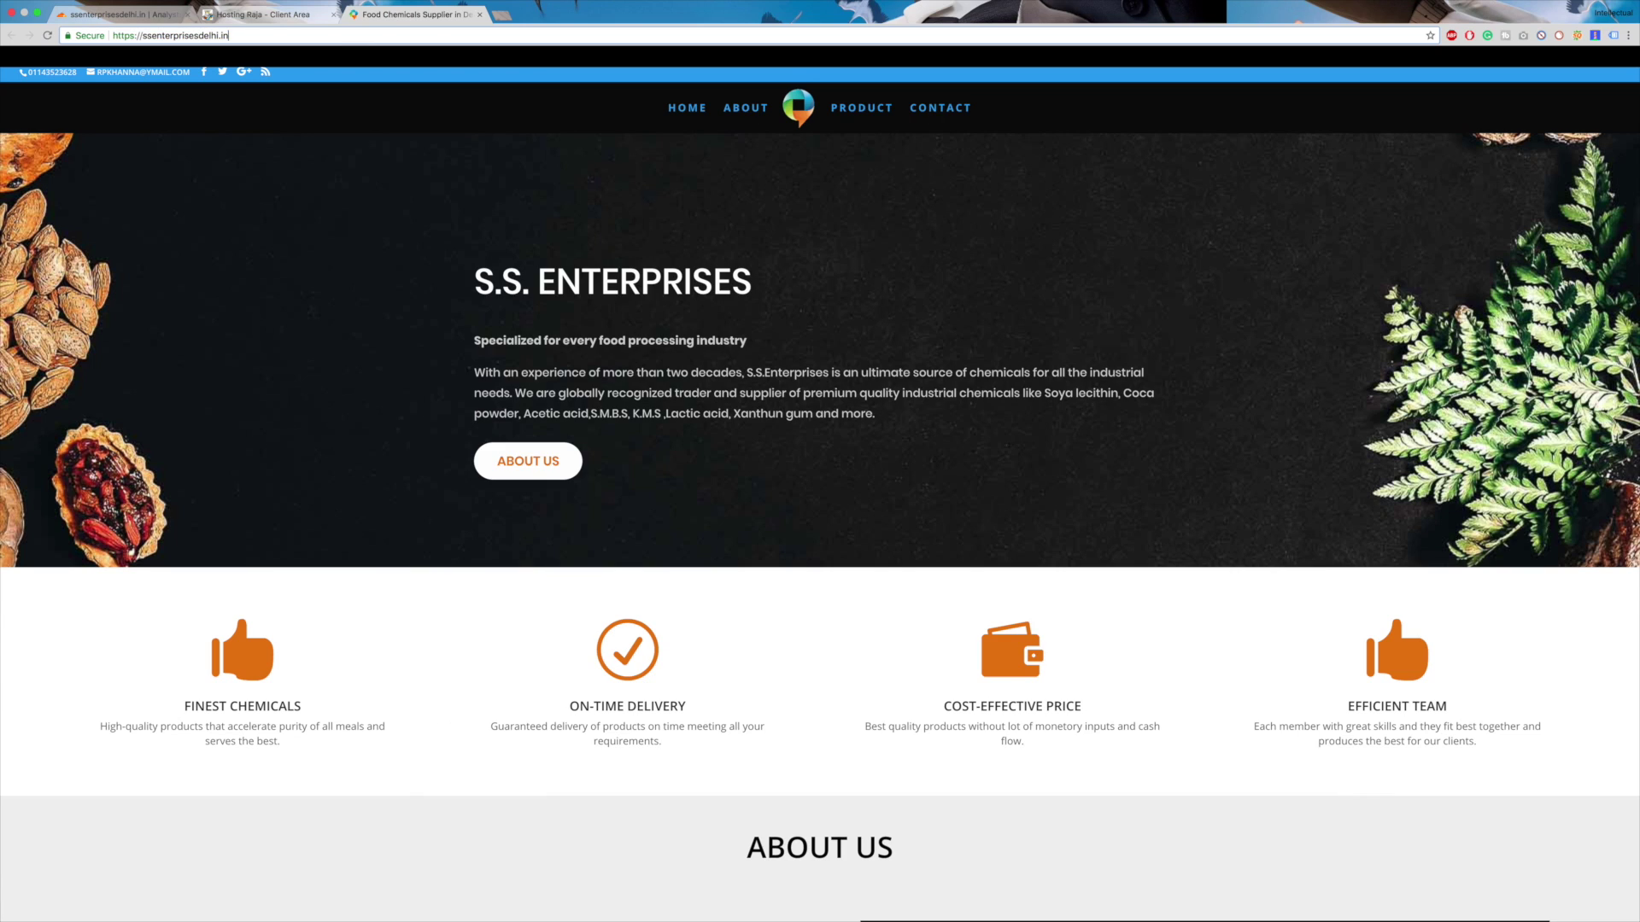
# - Load the site's /wp-admin dashboard and go to Plugins > Add New
pyautogui.write('/wp-')
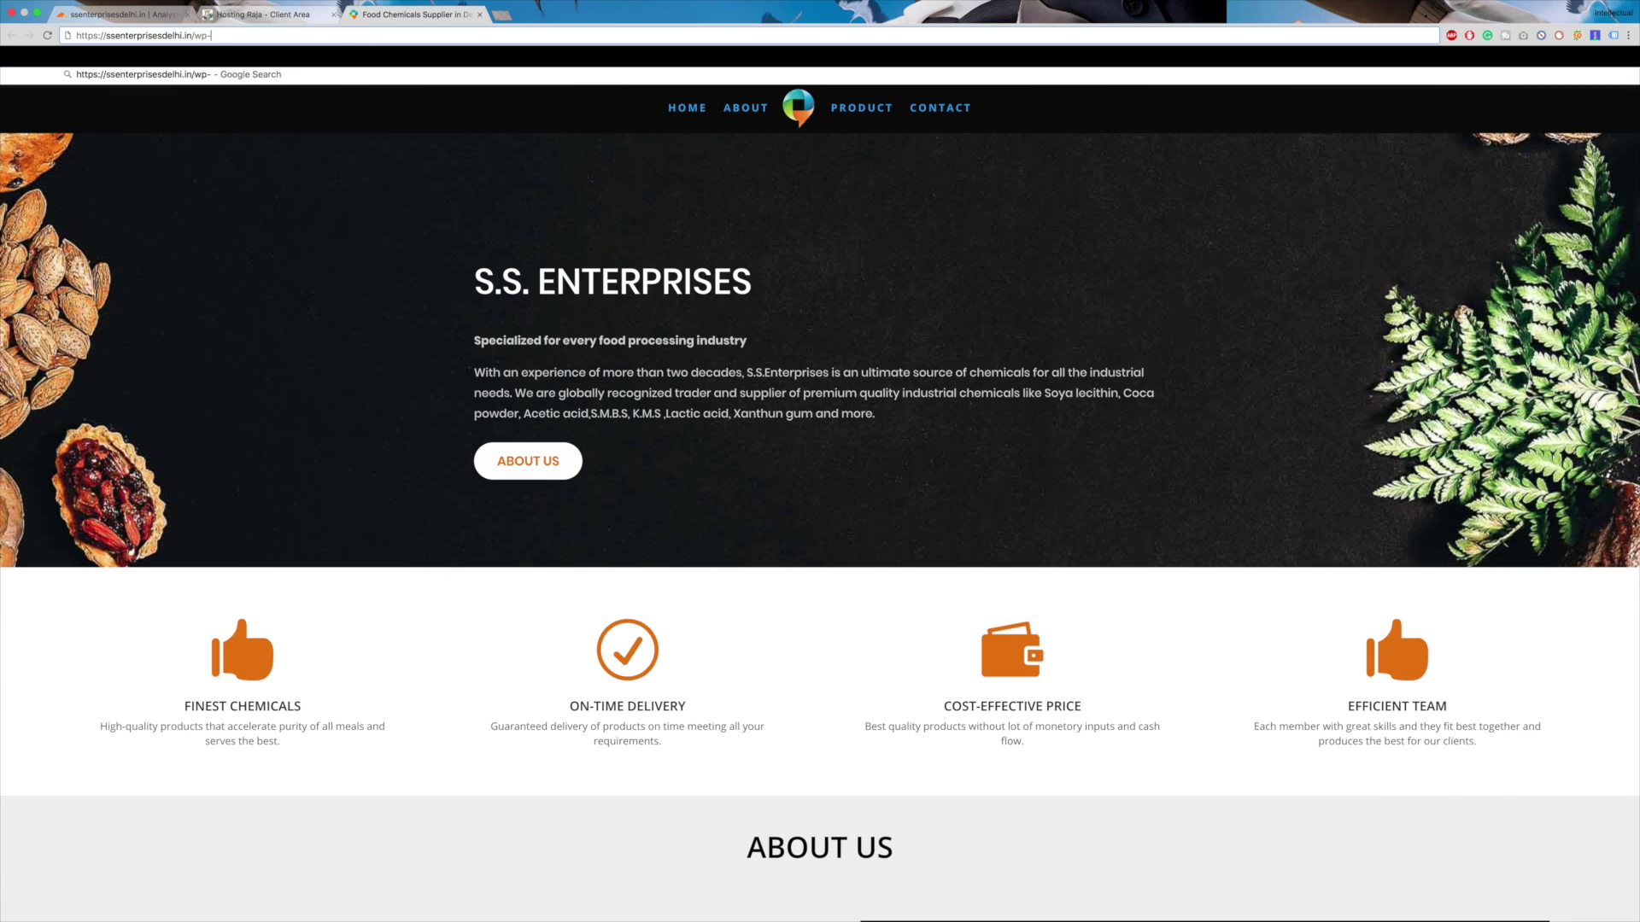
pyautogui.write('admin')
pyautogui.press('Return')
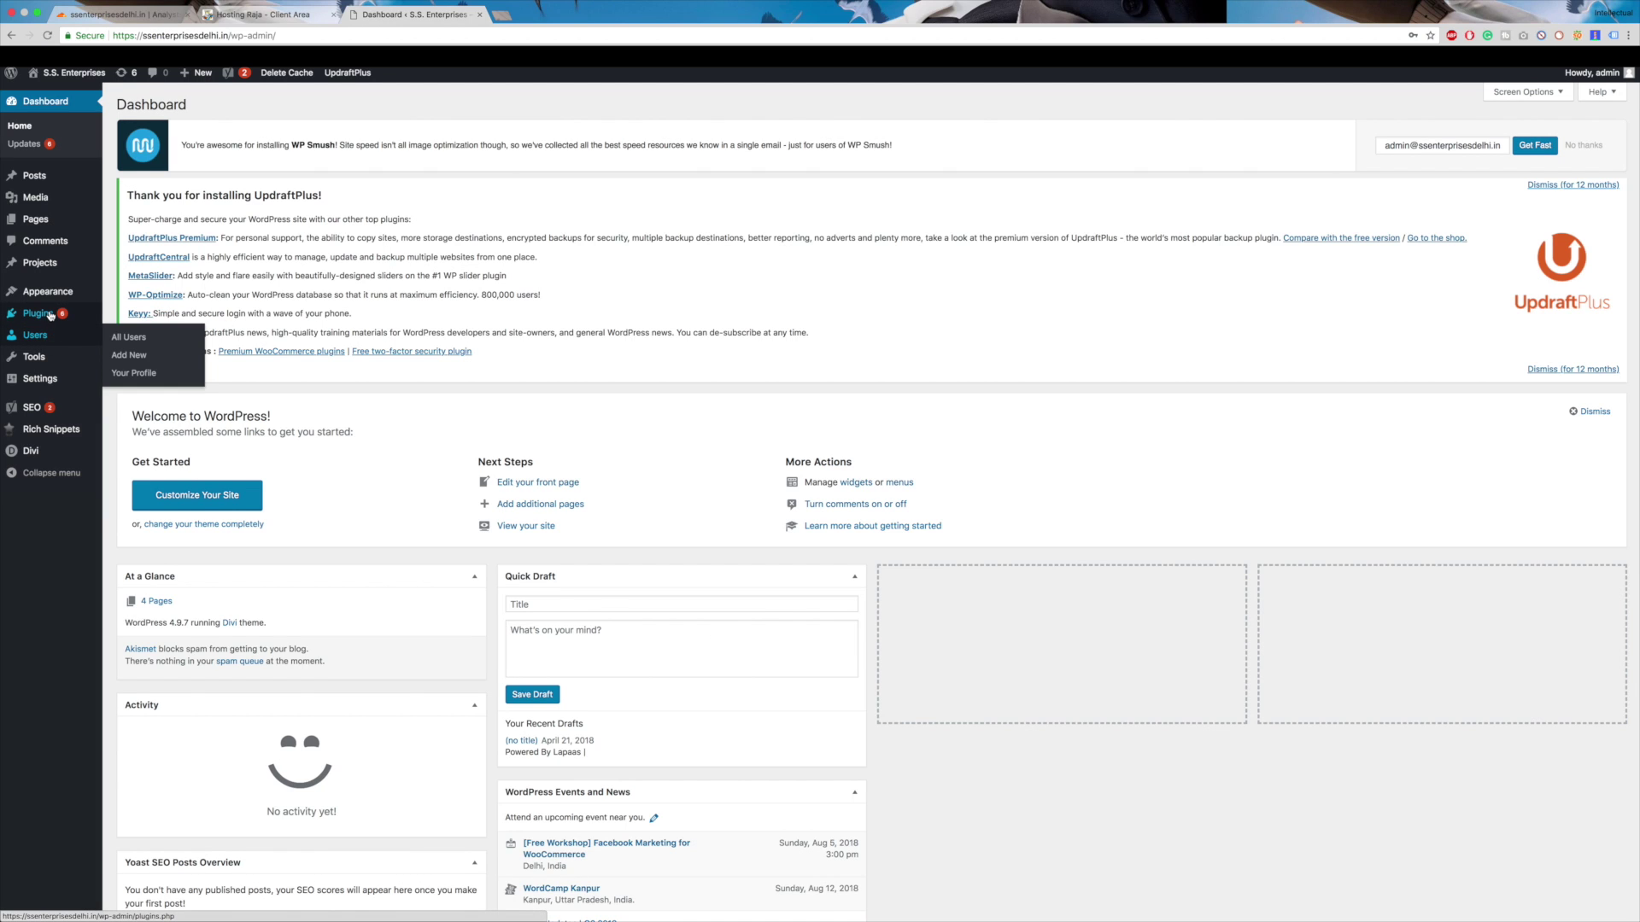
pyautogui.click(125, 334)
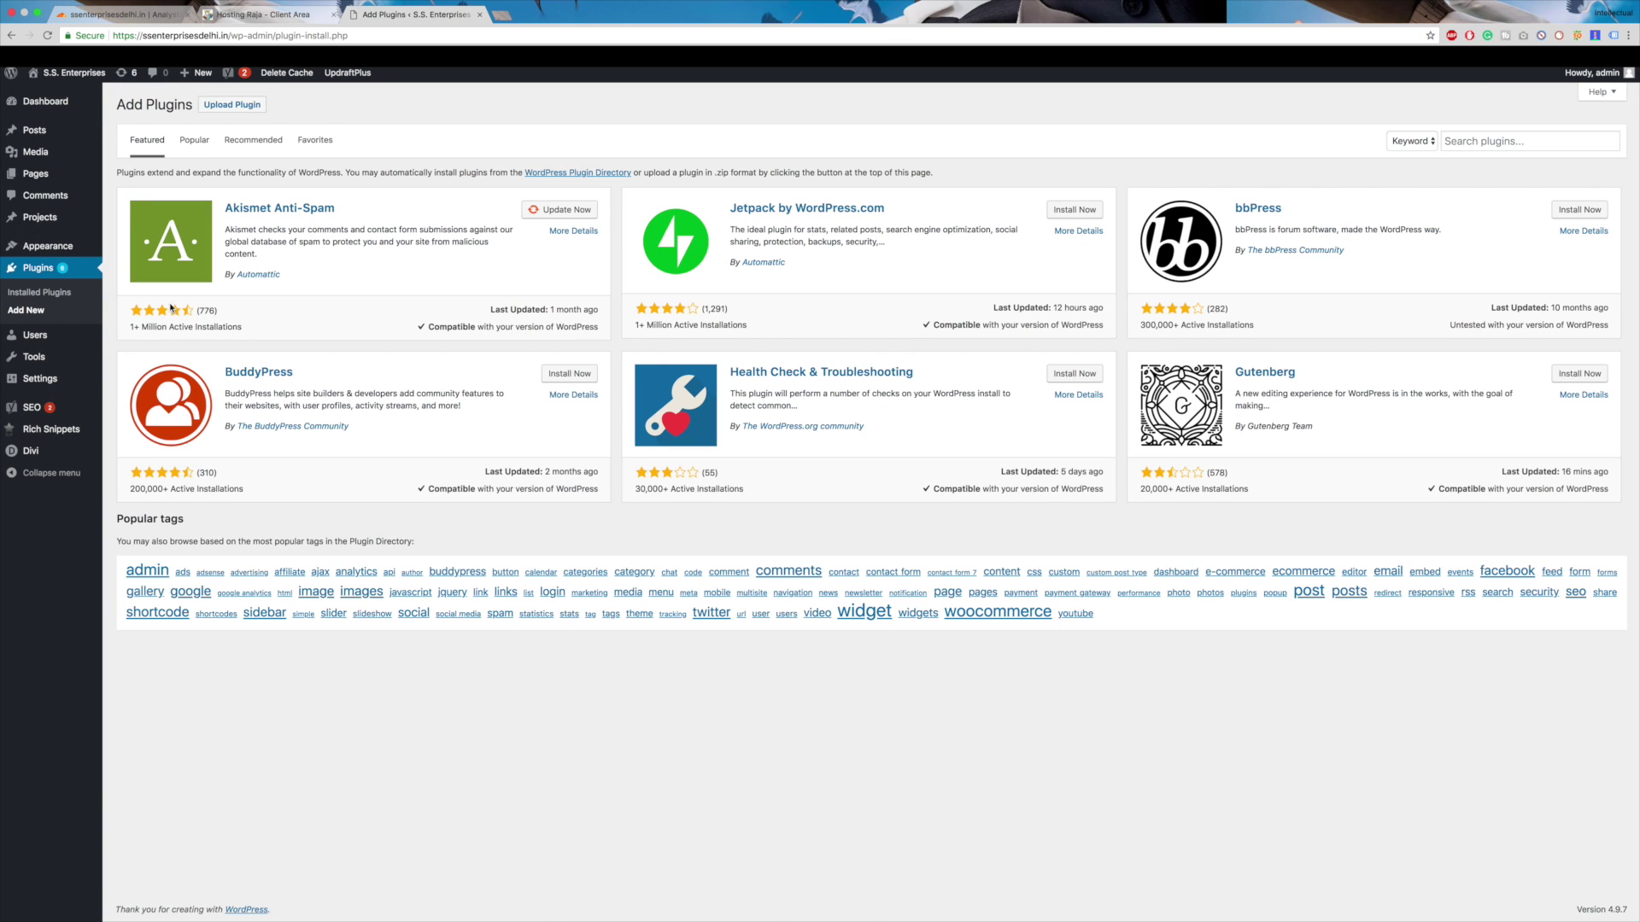
# - Search the WordPress plugin directory for 'cloudflare'
pyautogui.click(1469, 142)
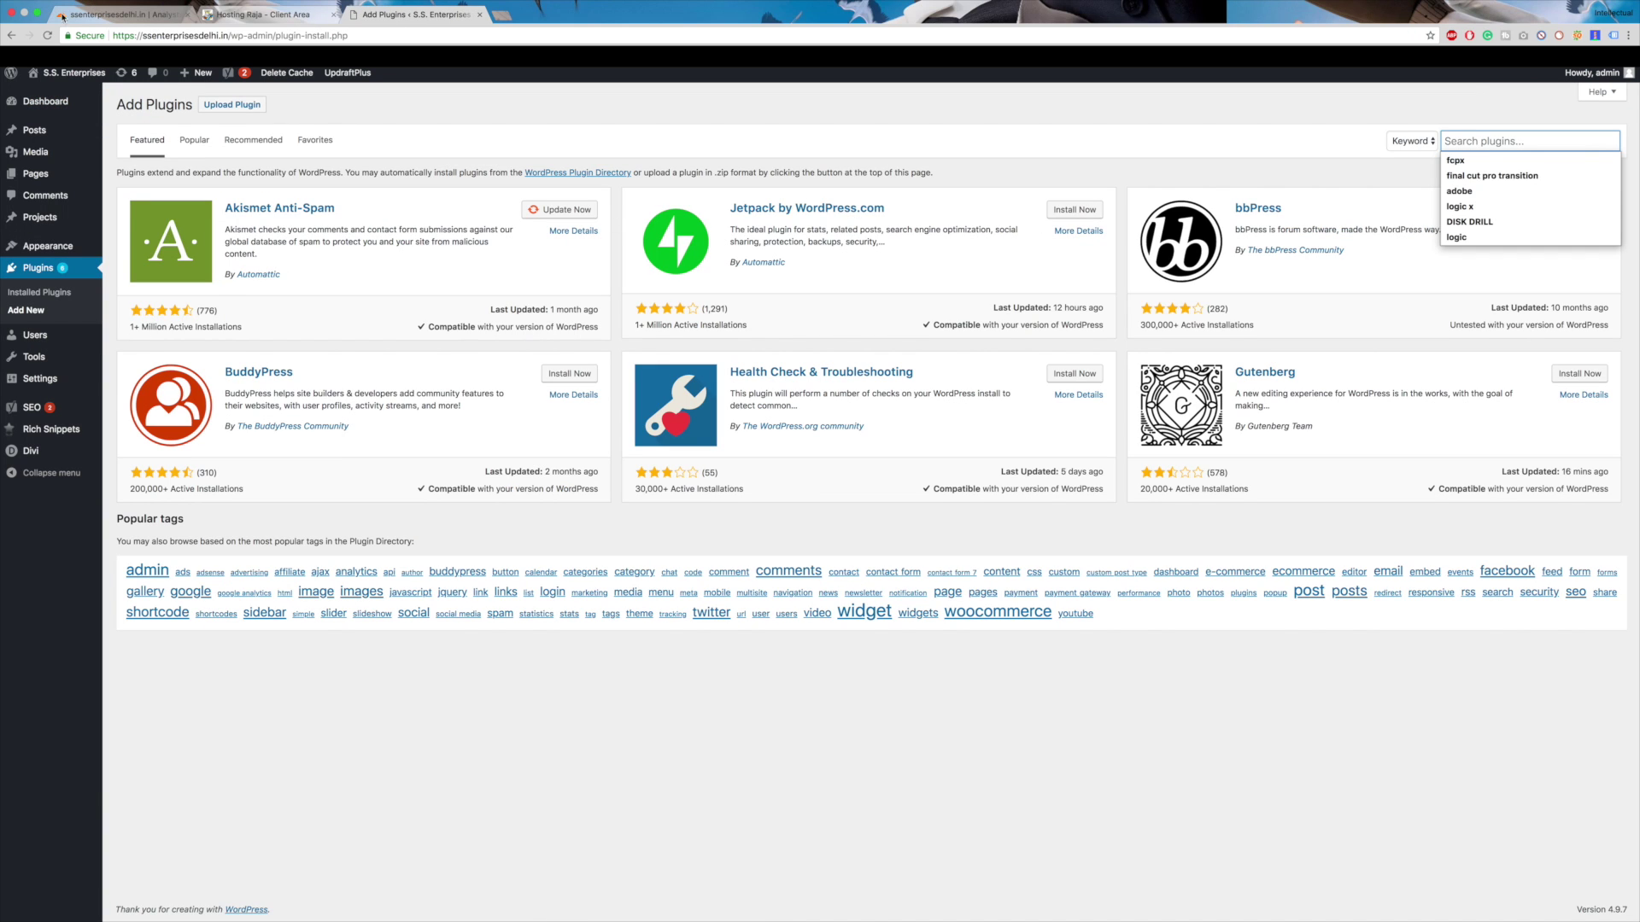
pyautogui.click(115, 15)
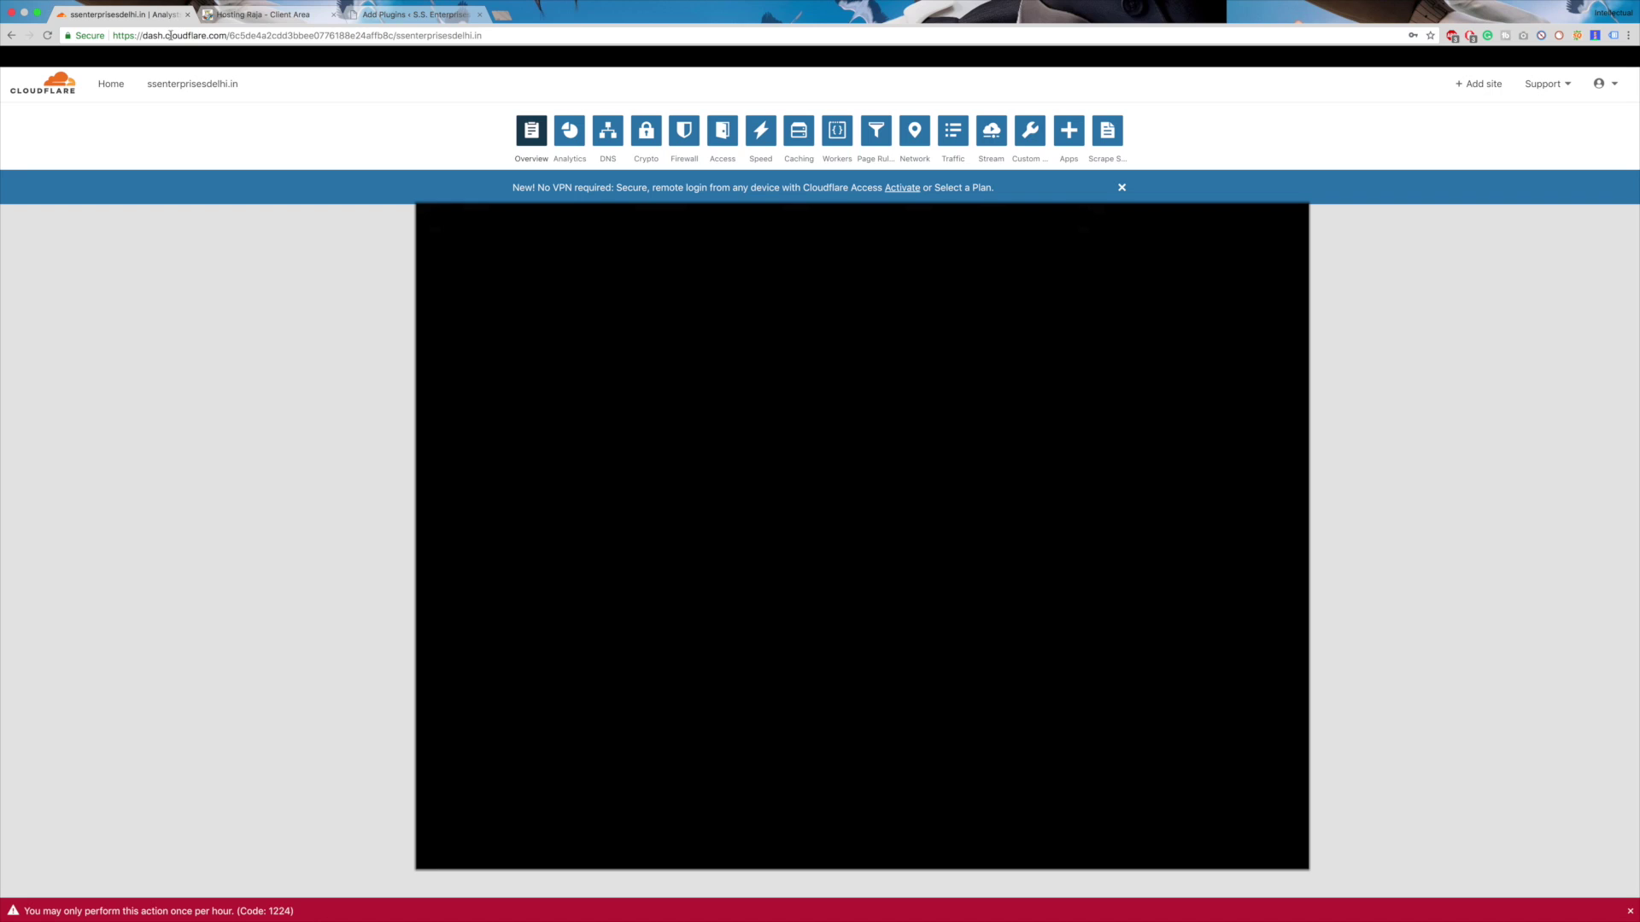
pyautogui.click(418, 15)
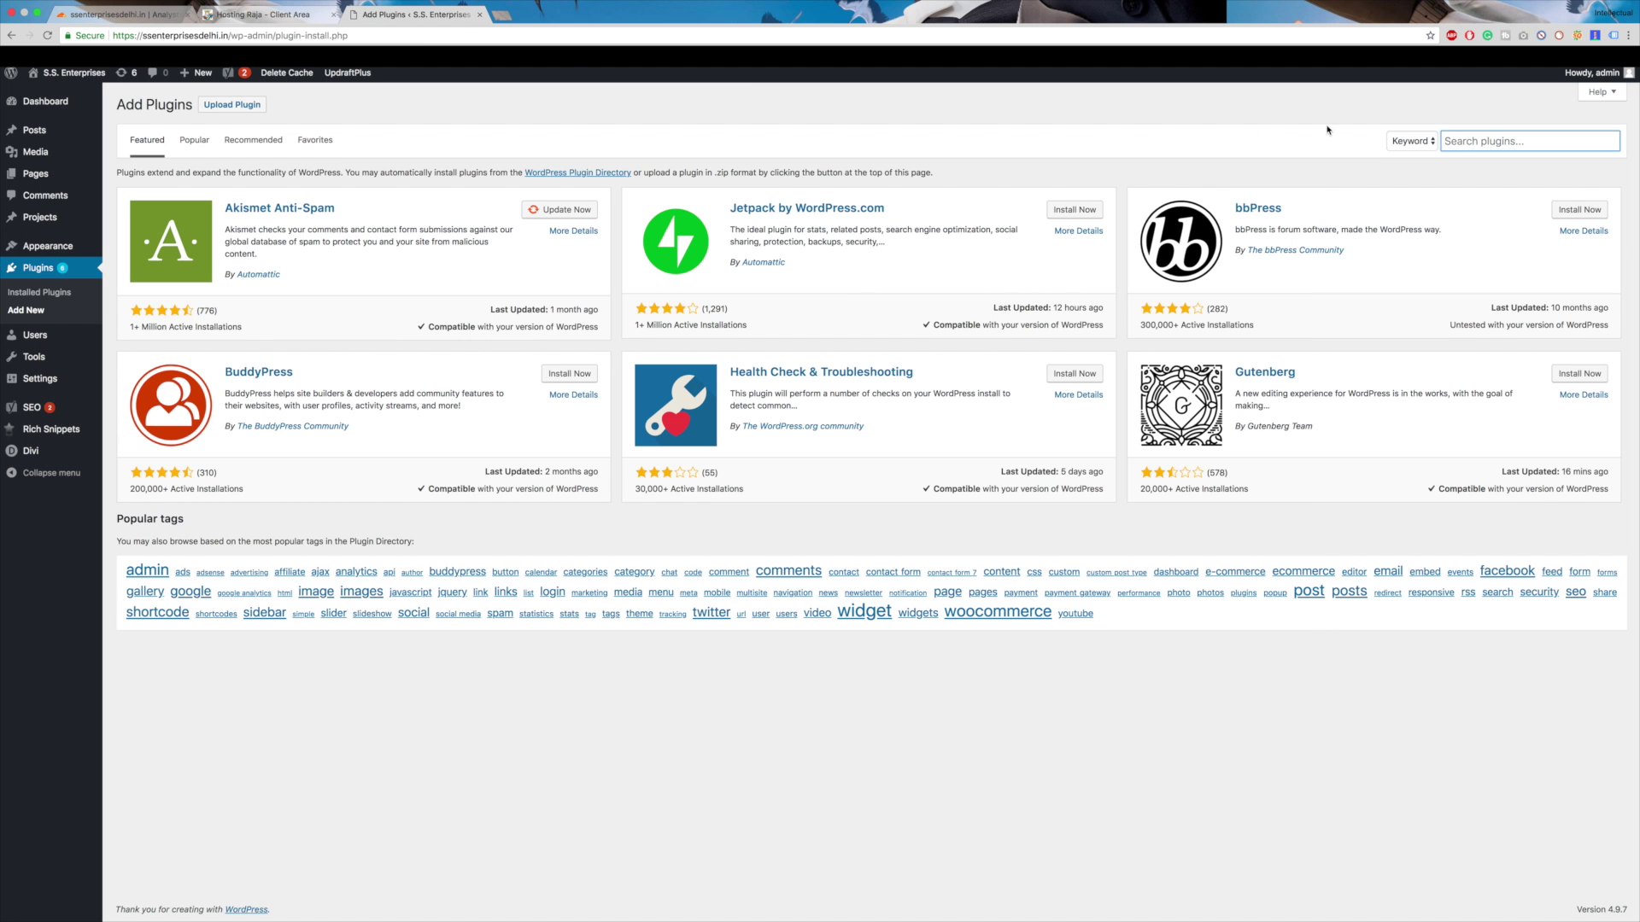
pyautogui.click(1490, 141)
pyautogui.click(1469, 157)
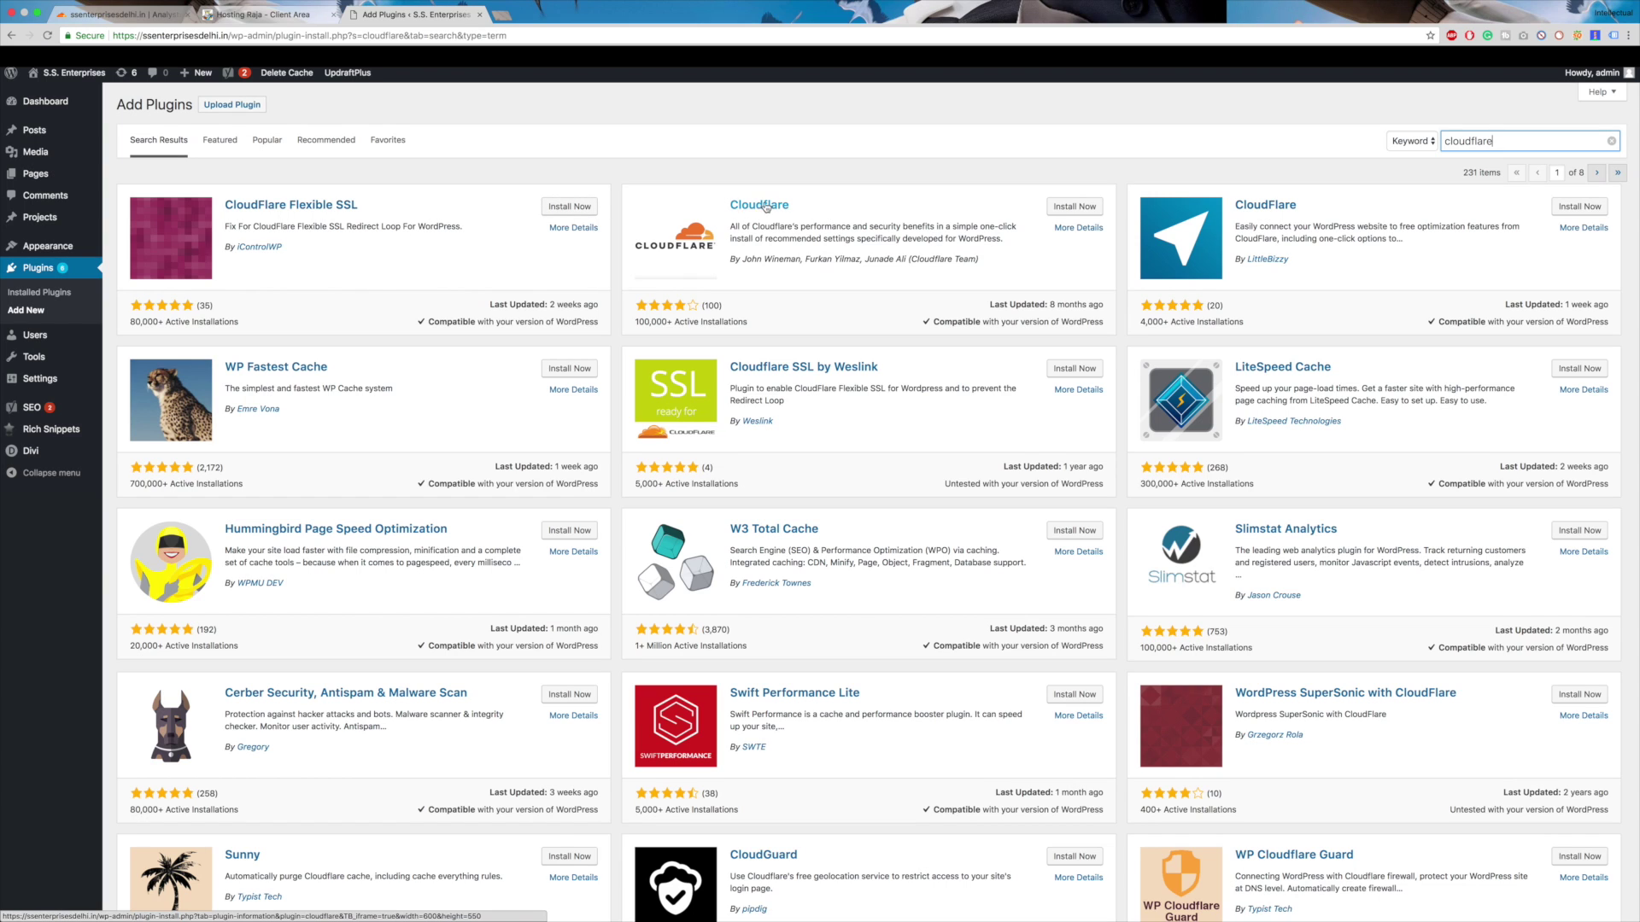
# - Install the official Cloudflare plugin from the search results
pyautogui.moveTo(755, 301); pyautogui.dragTo(736, 322)
pyautogui.click(825, 301)
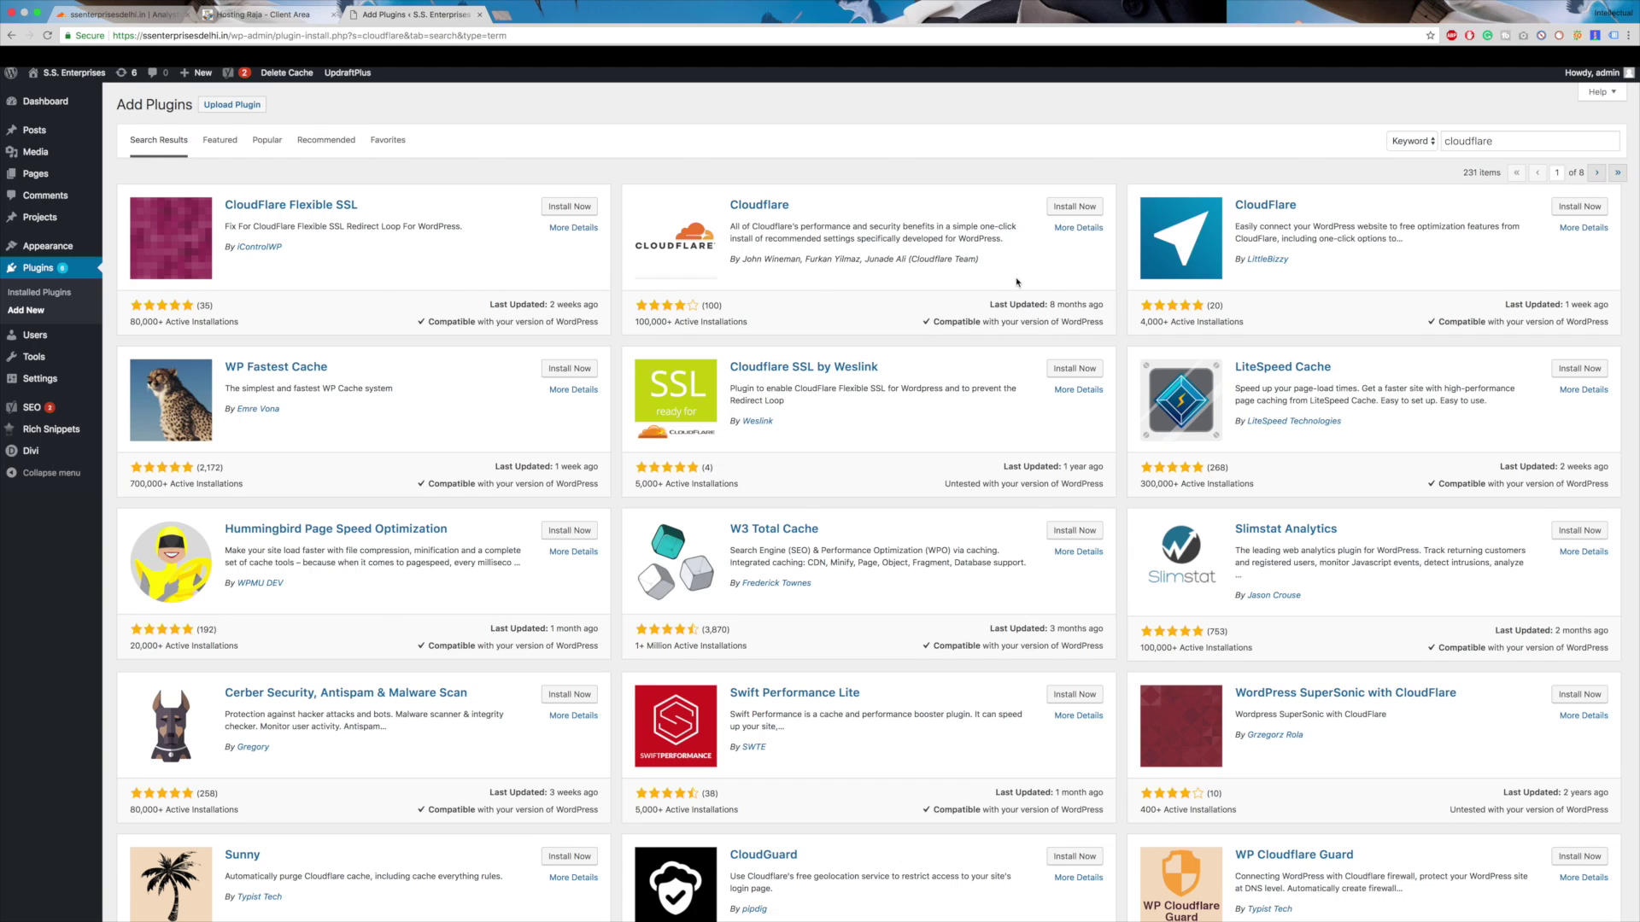
pyautogui.scroll(-1, 1016, 282)
pyautogui.click(1068, 194)
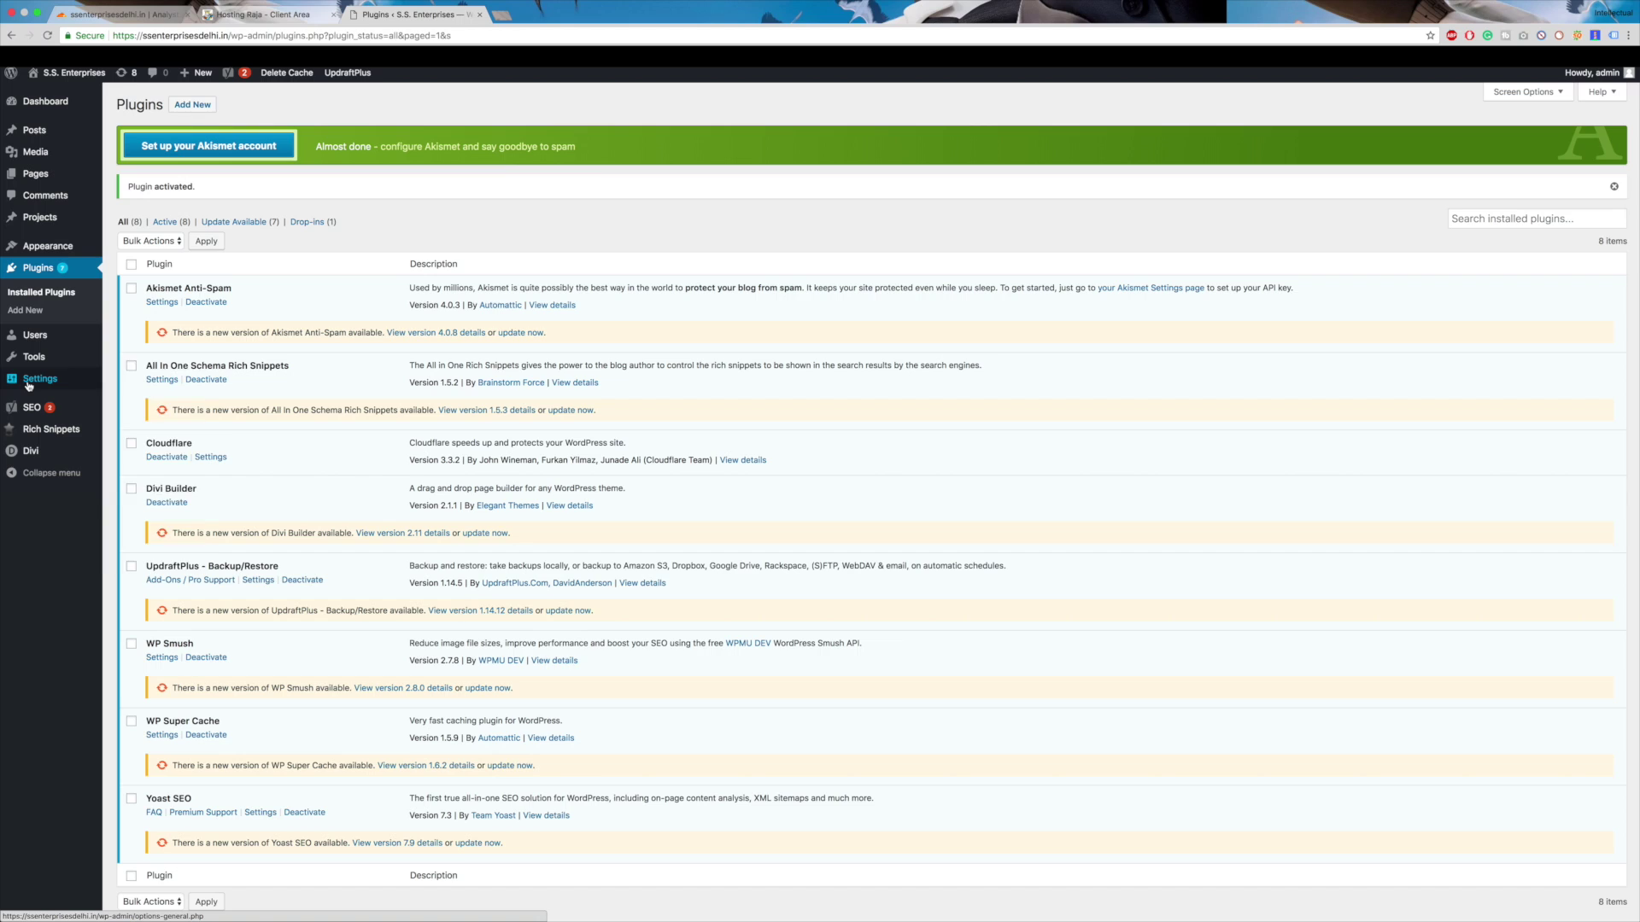
pyautogui.moveTo(38, 380)
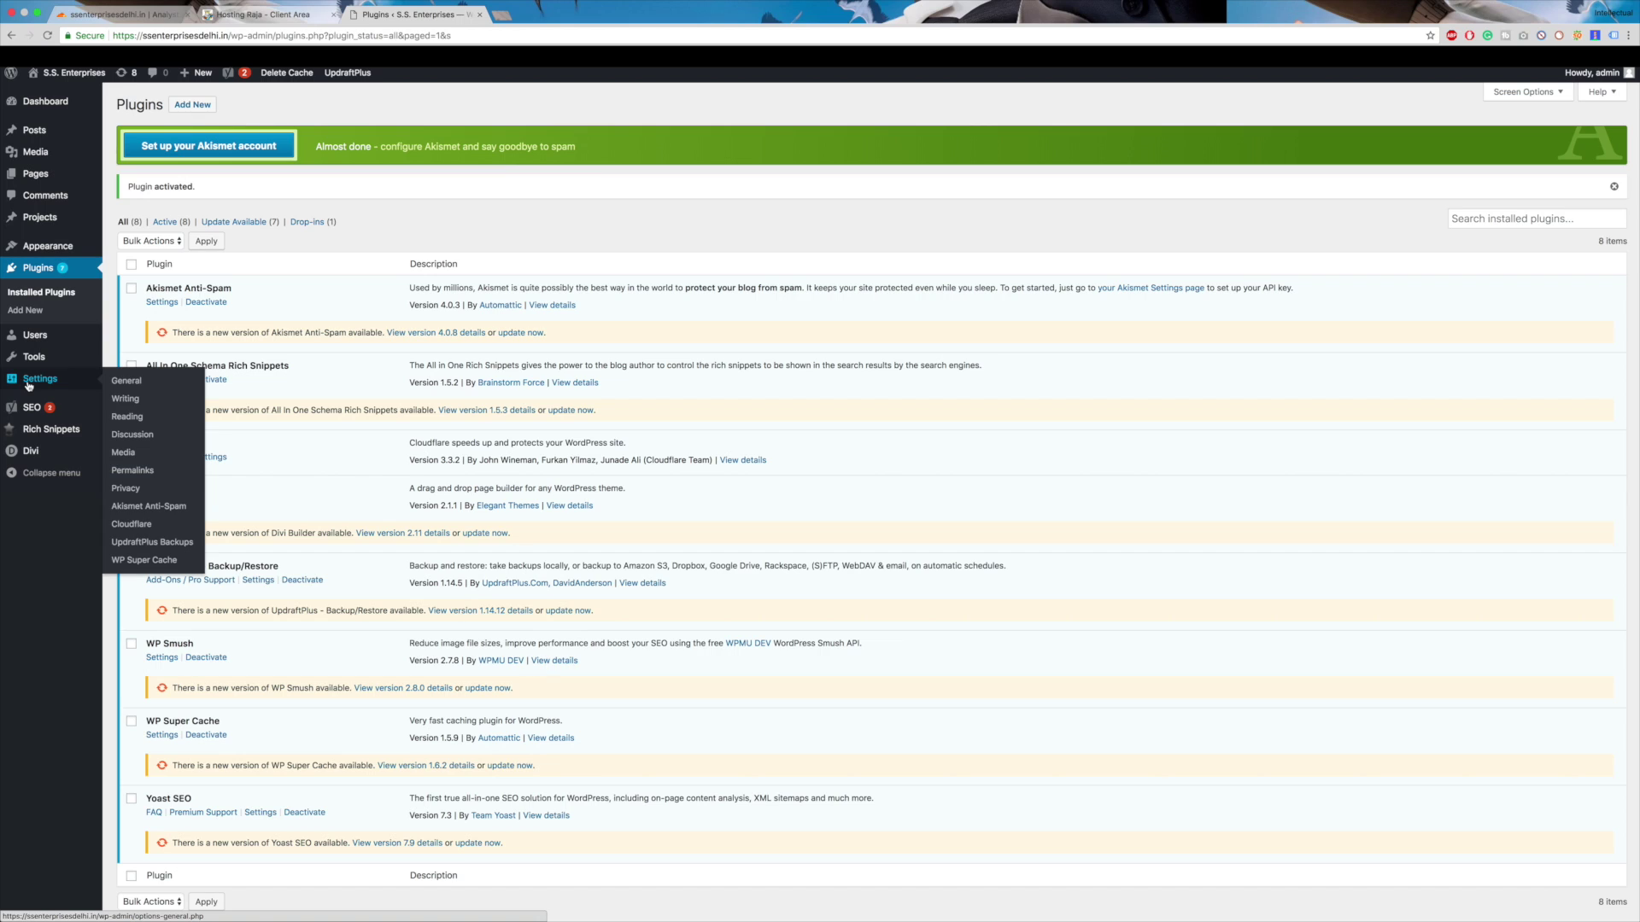
# - Open Settings > Cloudflare and choose to sign in with an existing account's API credentials
pyautogui.click(141, 525)
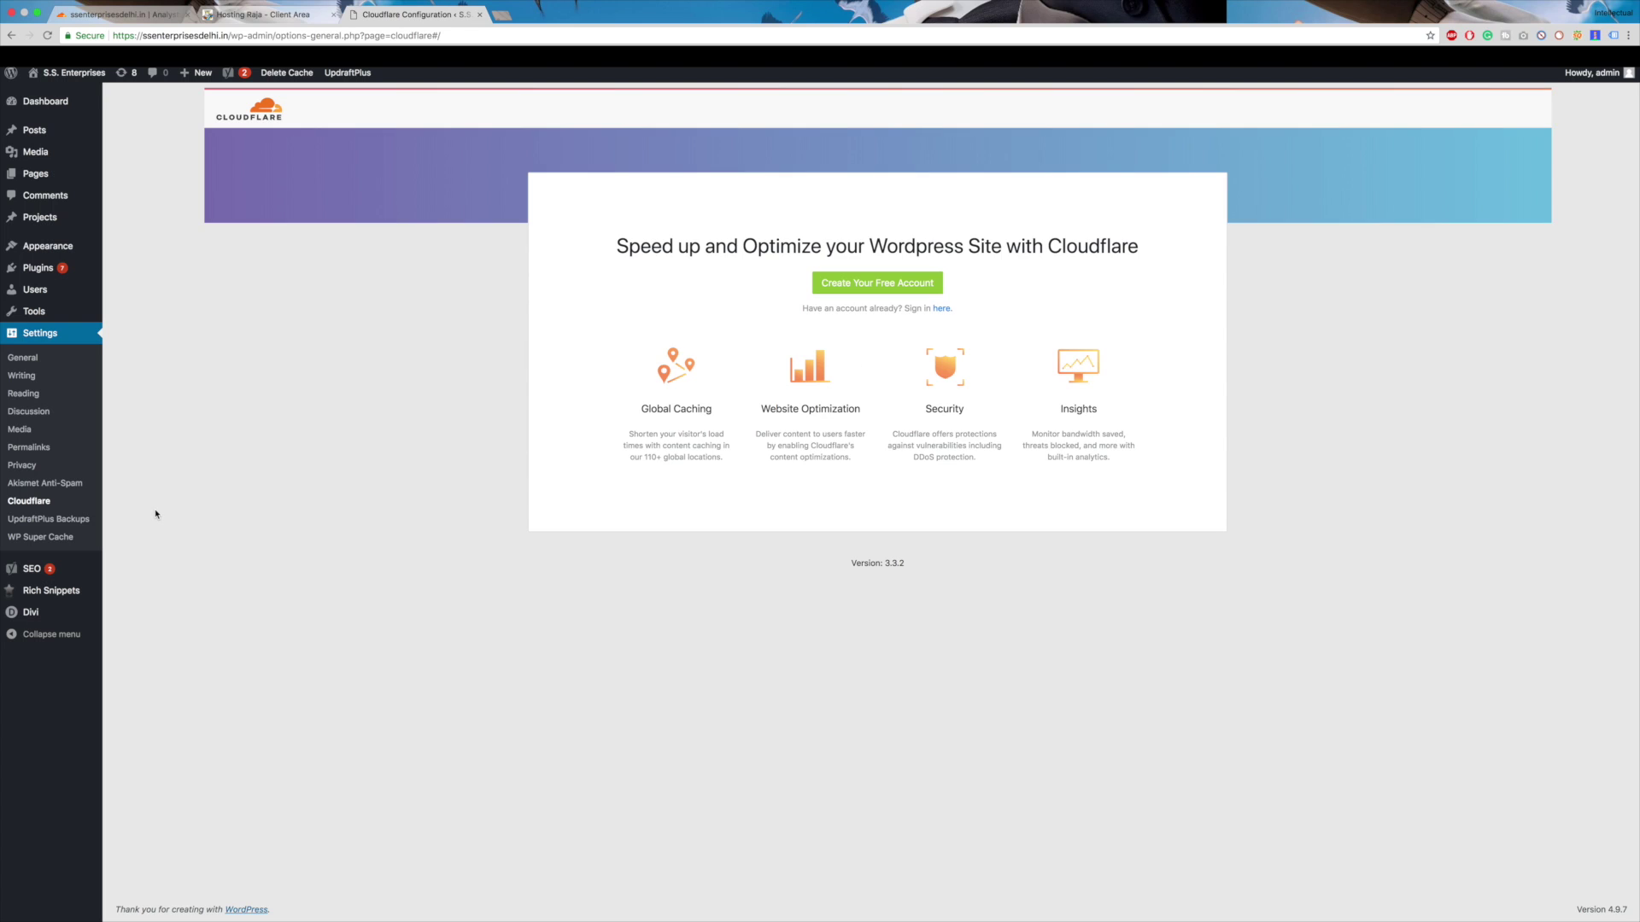
pyautogui.click(943, 310)
pyautogui.click(825, 254)
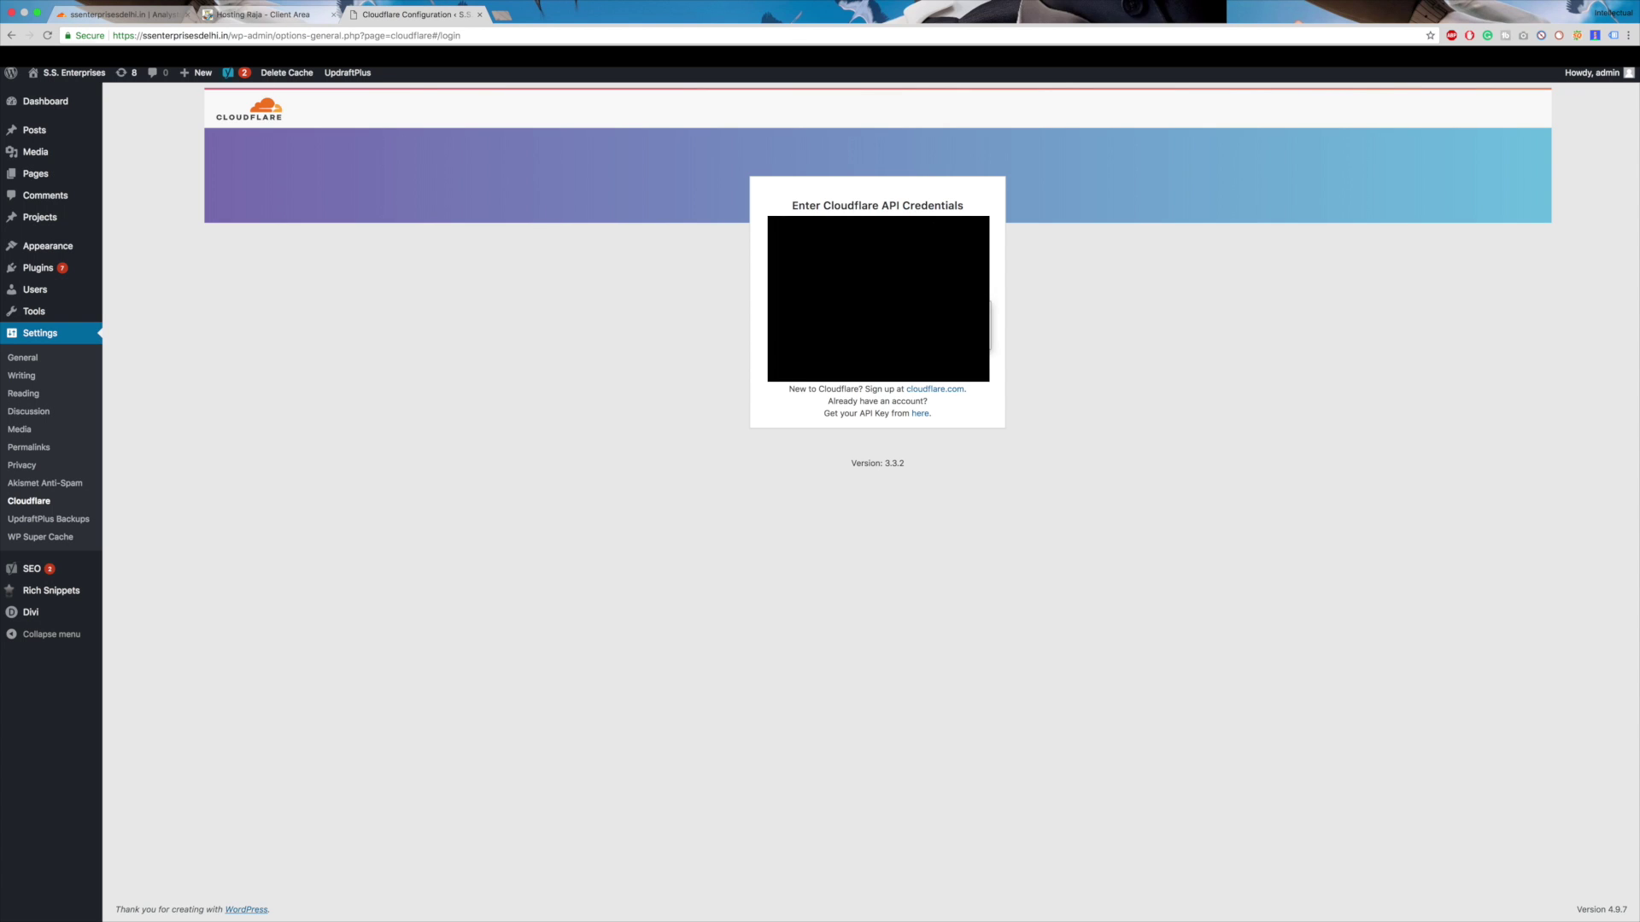
# - Open the Cloudflare API key page and request to view the Global API Key with the account password
pyautogui.click(128, 14)
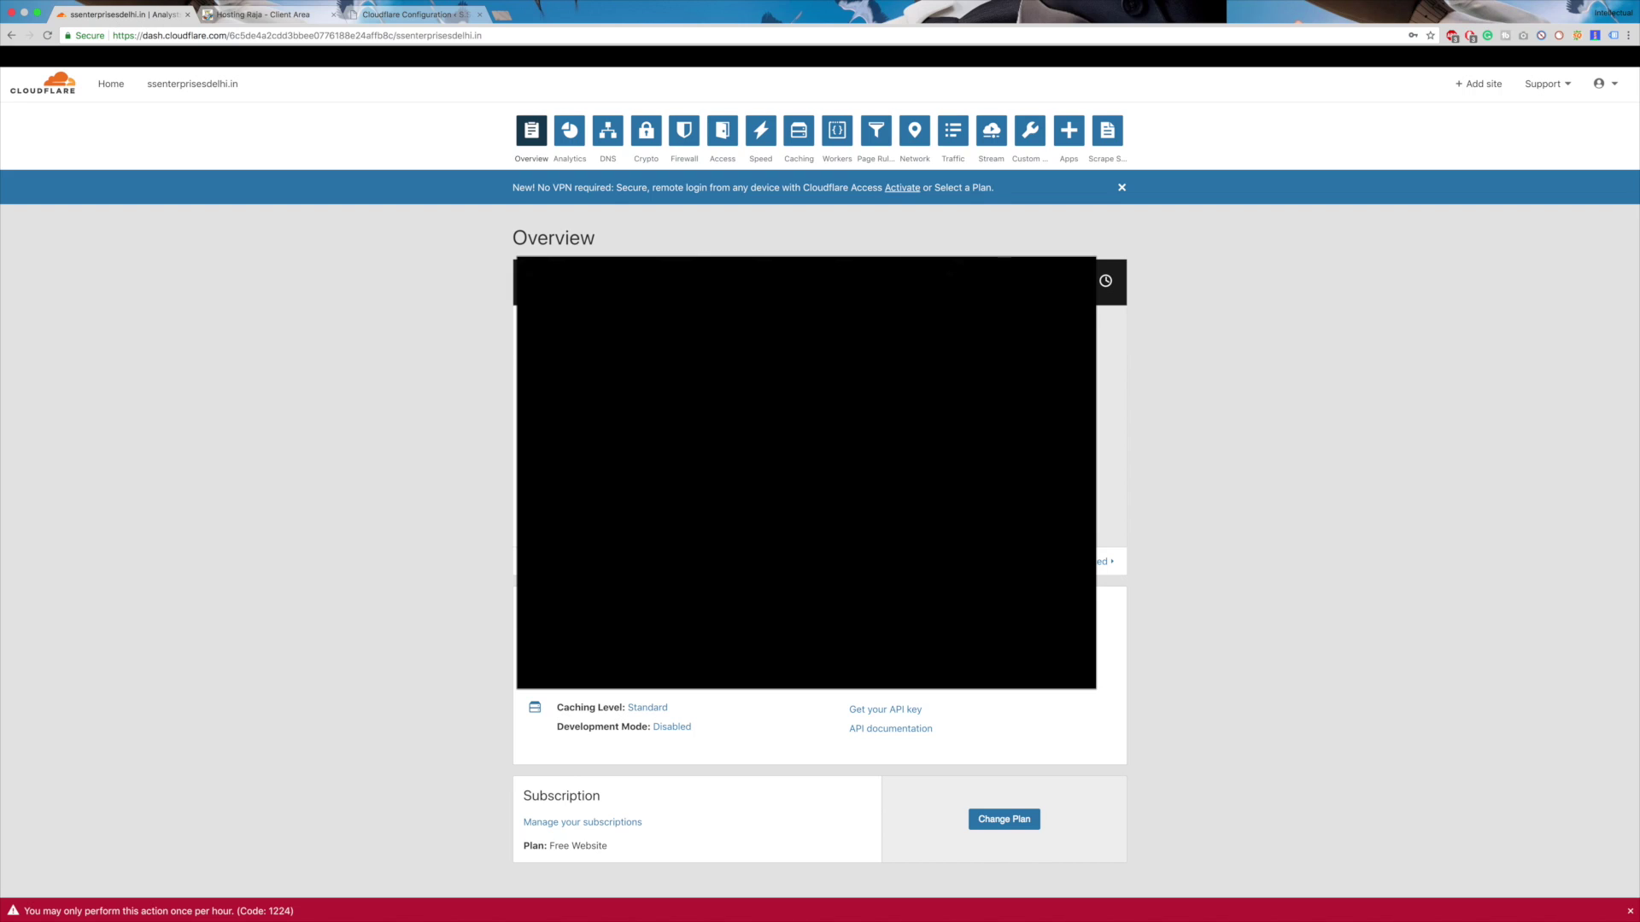
pyautogui.scroll(-2, 683, 598)
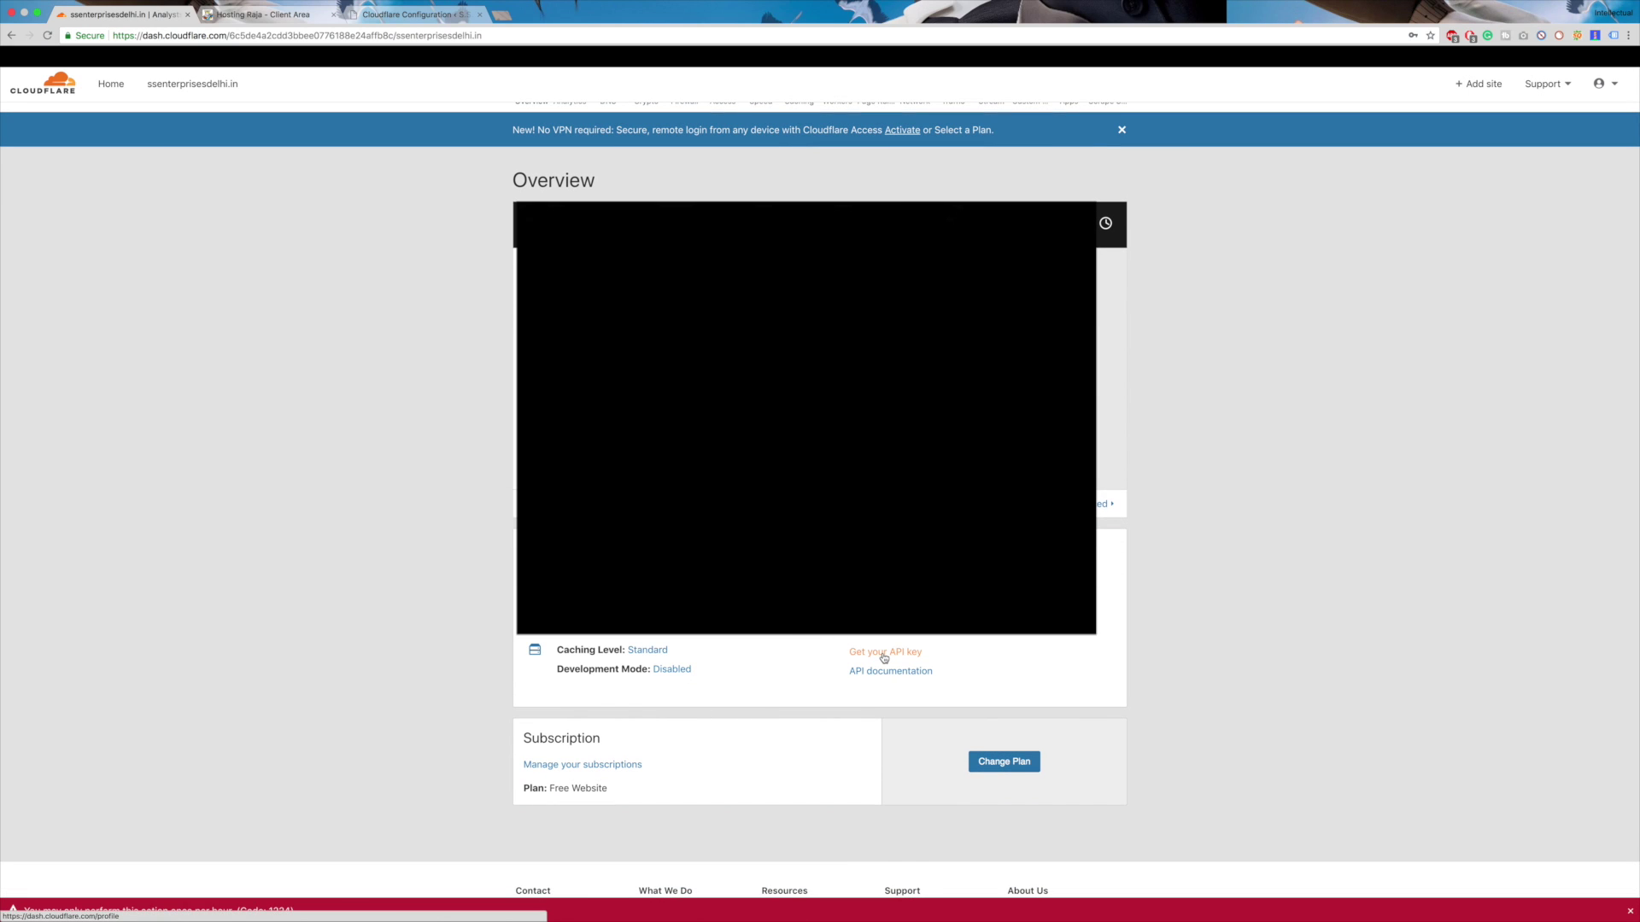
pyautogui.click(884, 654)
pyautogui.scroll(-5, 820, 643)
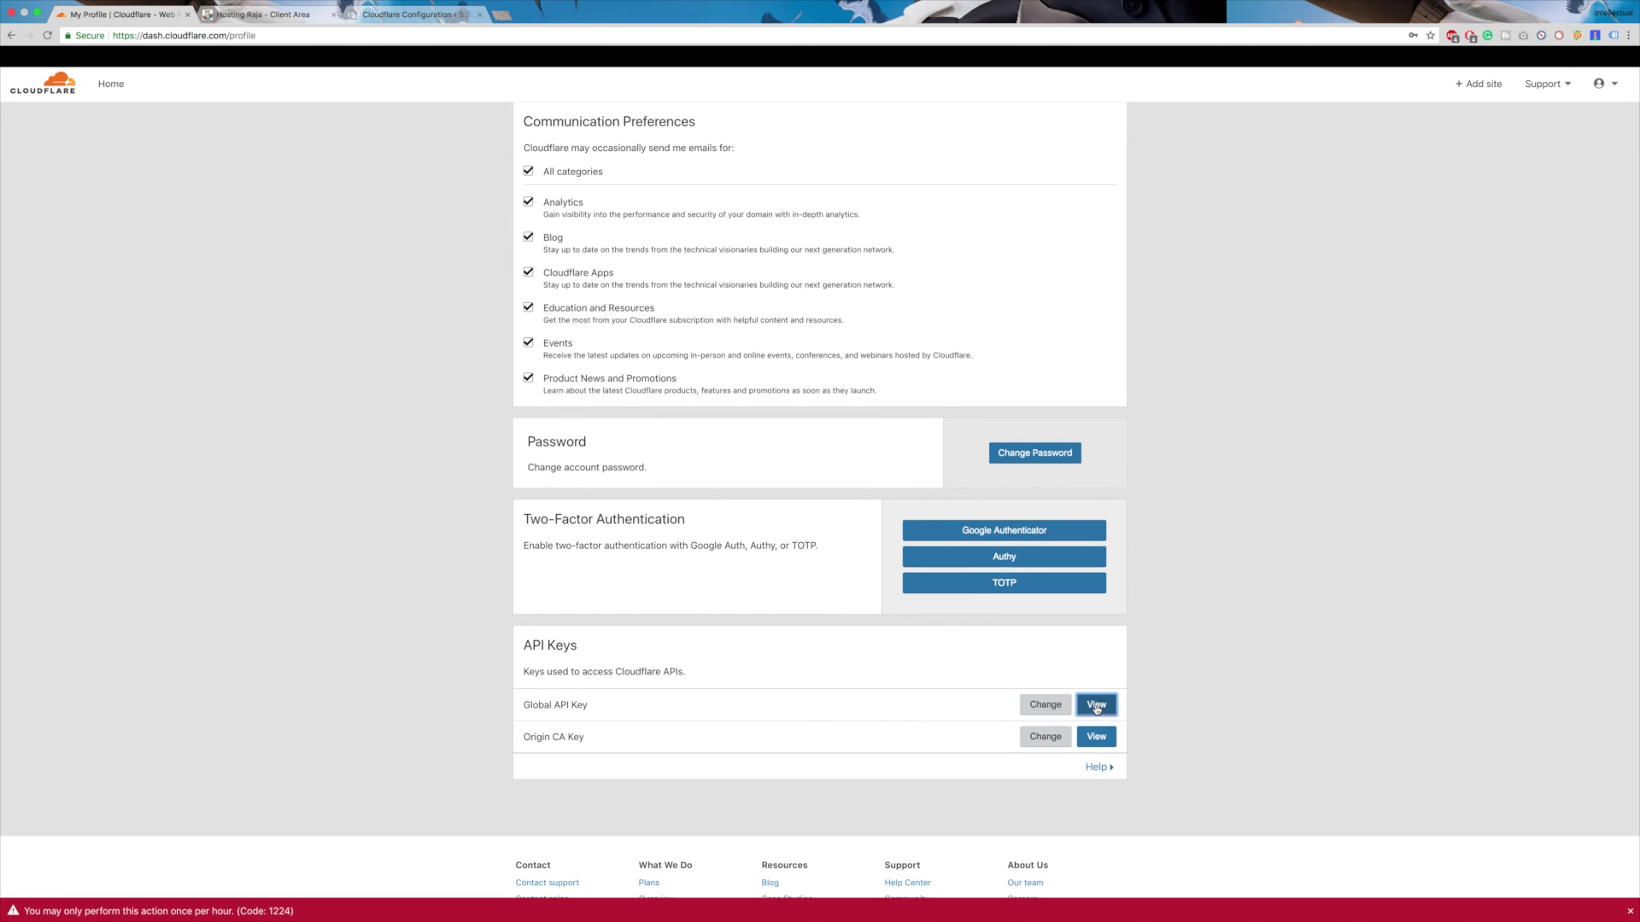
pyautogui.click(1096, 704)
pyautogui.click(923, 576)
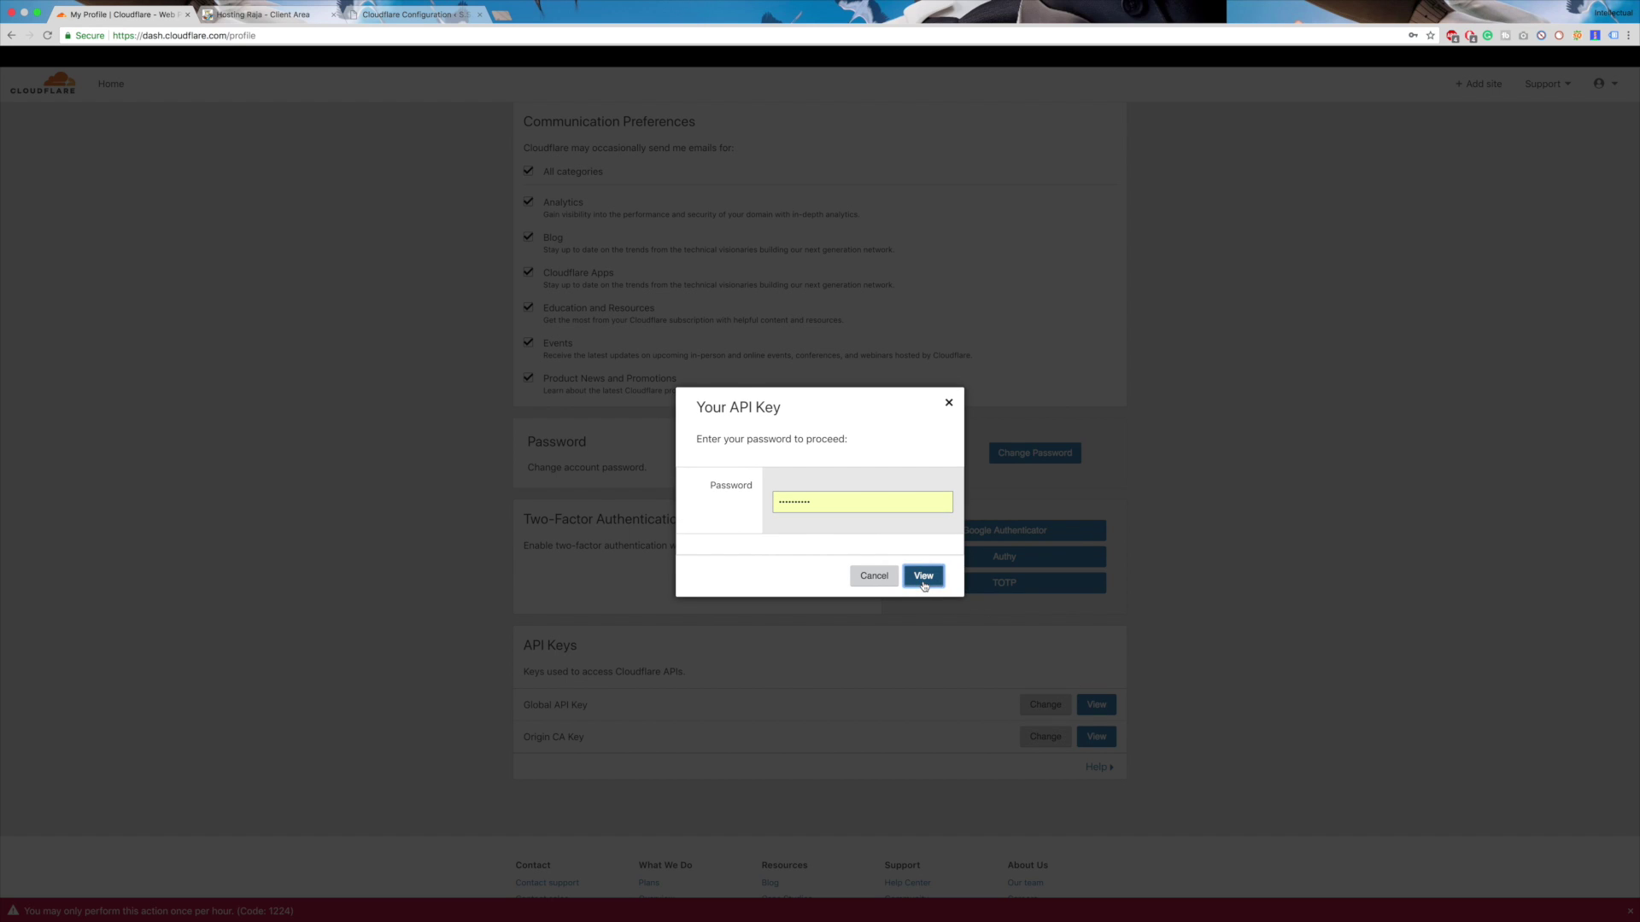
# - Pass the crosswalk image challenge, copy the Global API Key, and return to WordPress
pyautogui.click(884, 562)
pyautogui.click(883, 642)
pyautogui.click(967, 616)
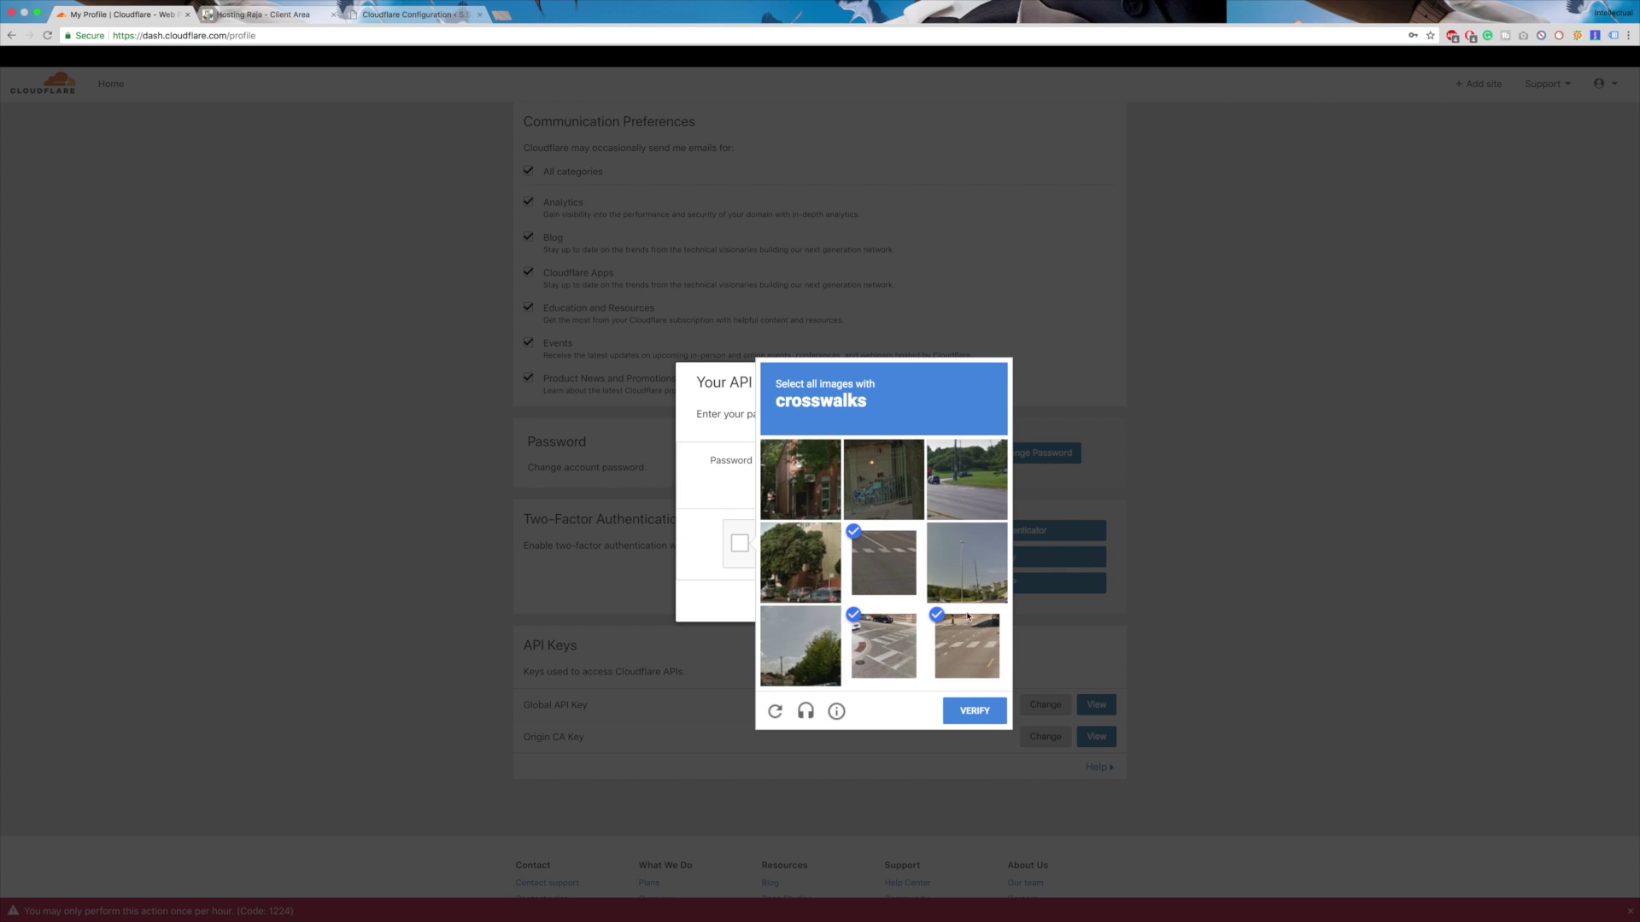
pyautogui.click(963, 510)
pyautogui.click(984, 722)
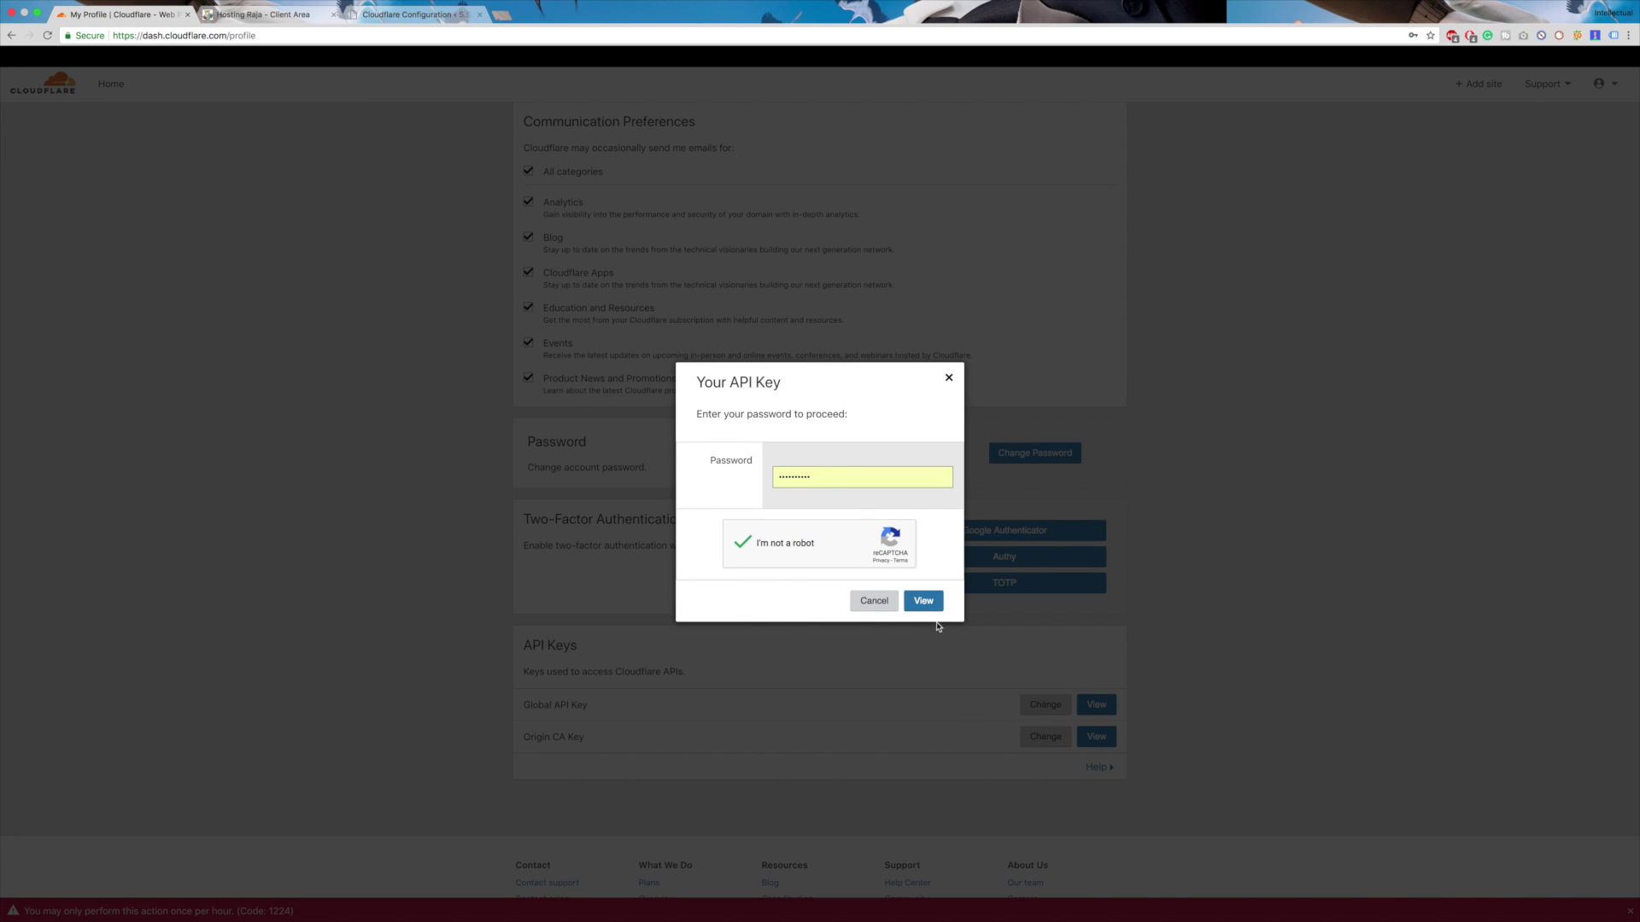
pyautogui.click(926, 606)
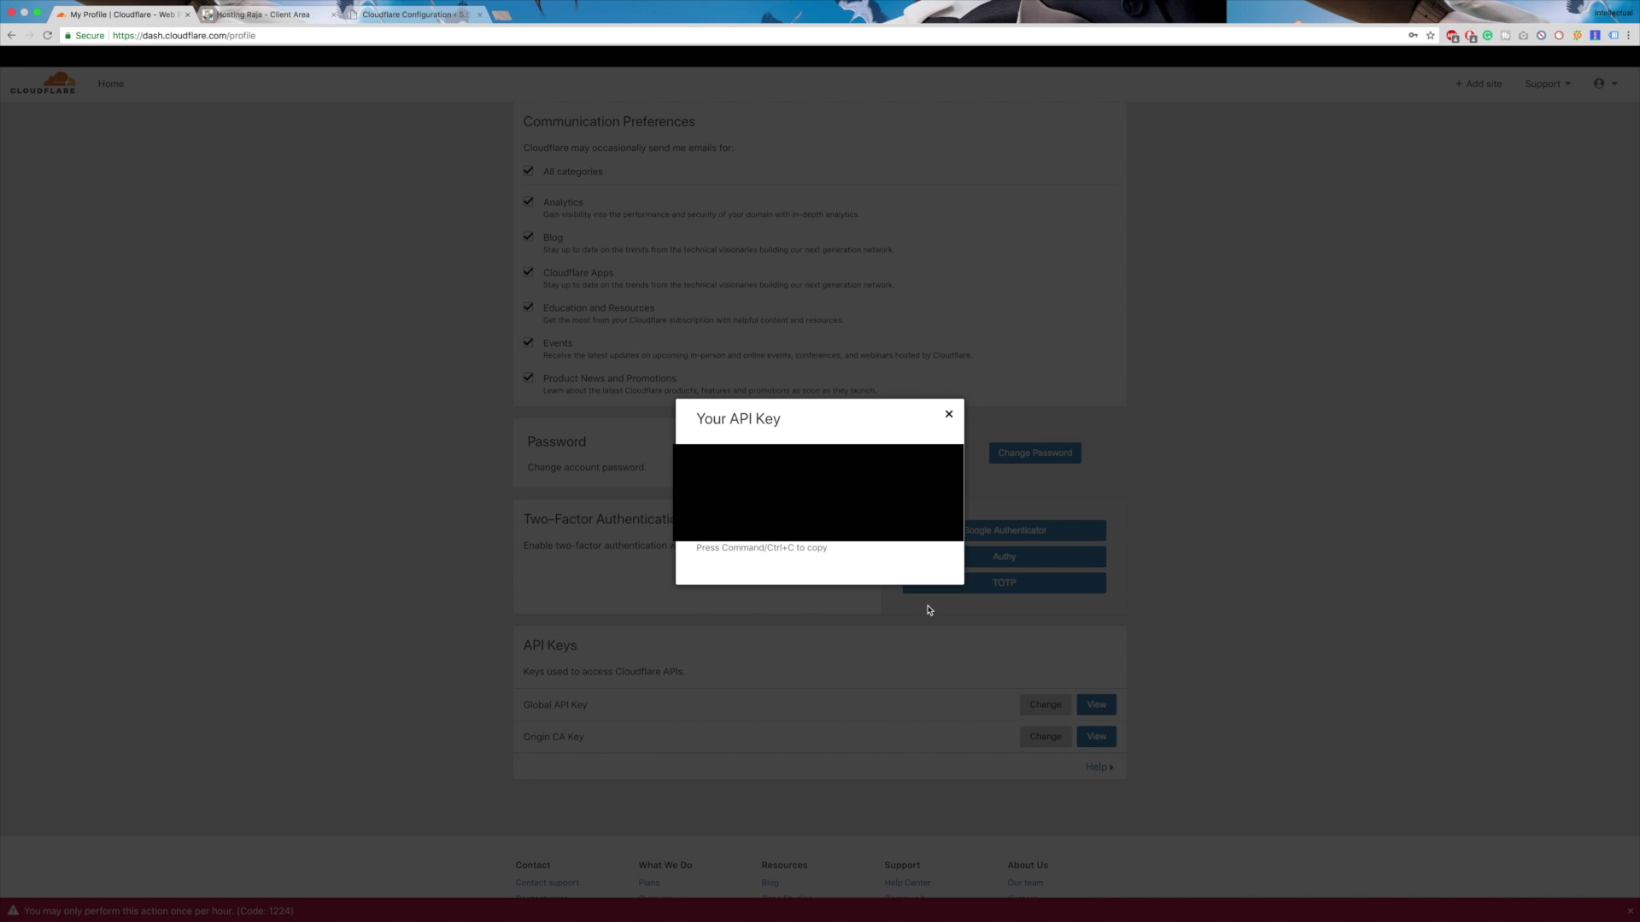
pyautogui.rightClick(859, 485)
pyautogui.click(939, 512)
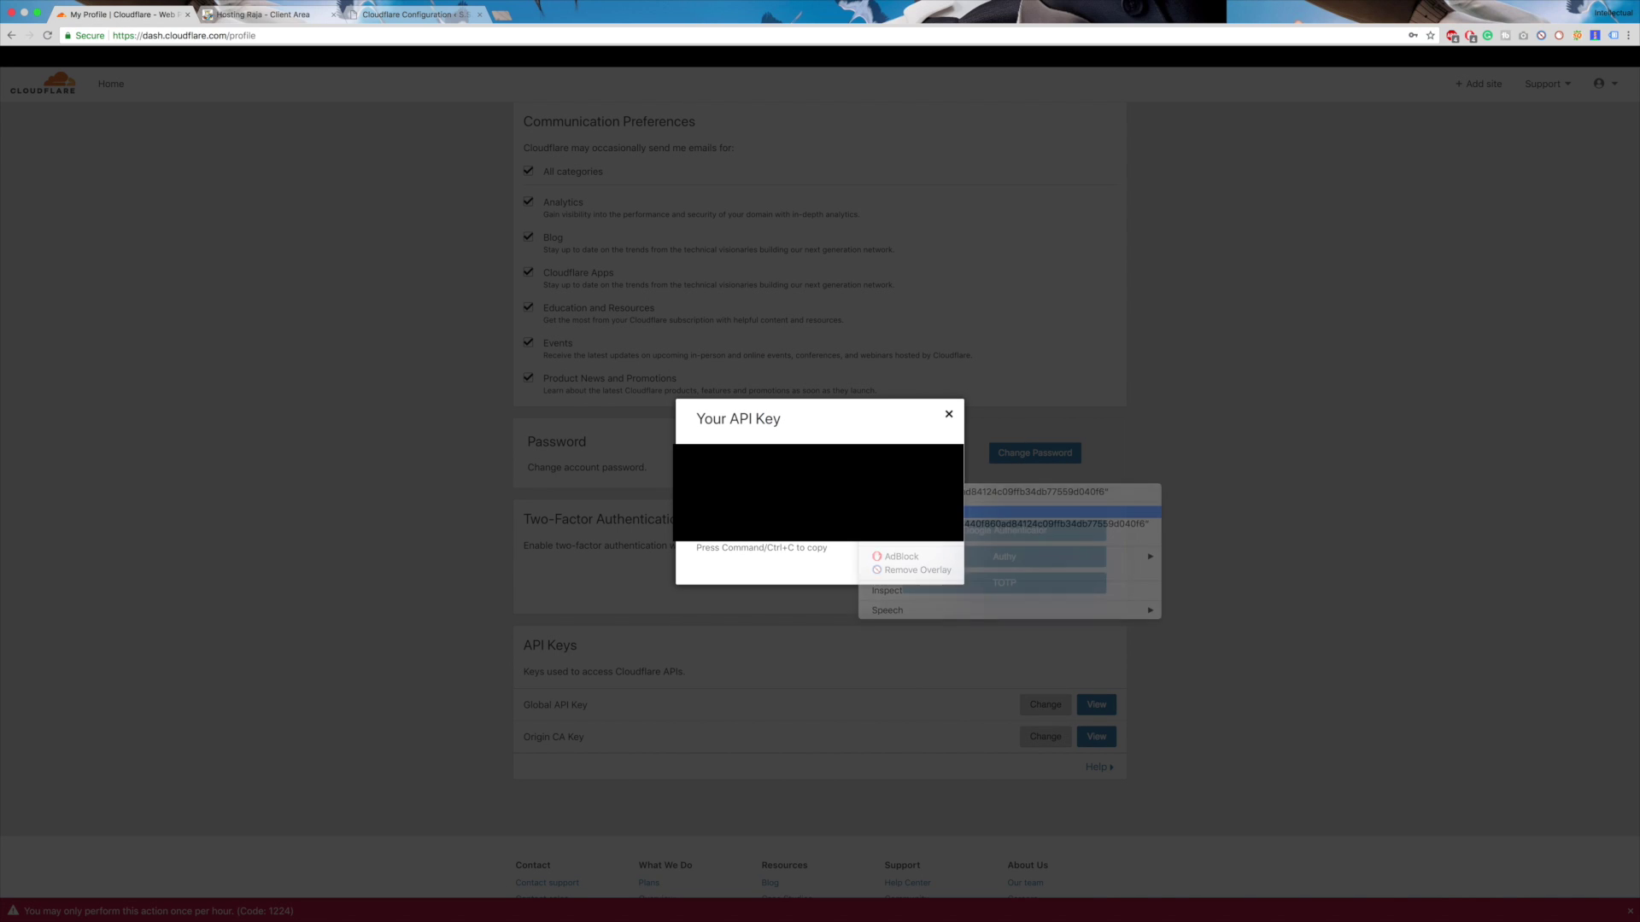
pyautogui.click(401, 16)
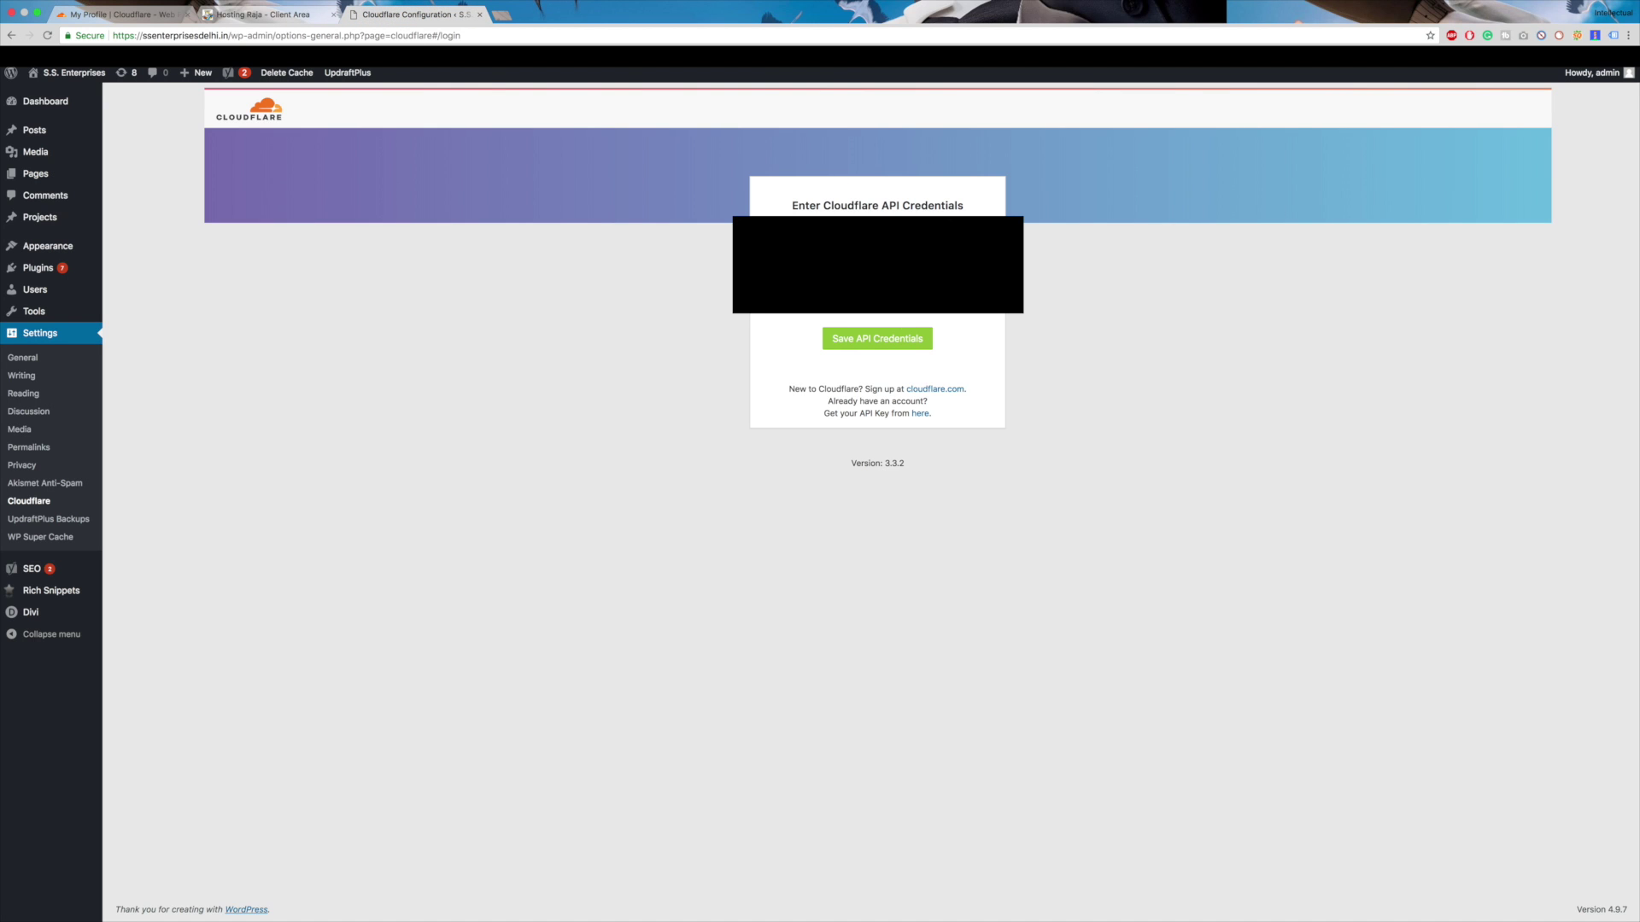
# - Save the API credentials, enable Automatic Cache Management, and apply the recommended WordPress optimisations
pyautogui.click(888, 340)
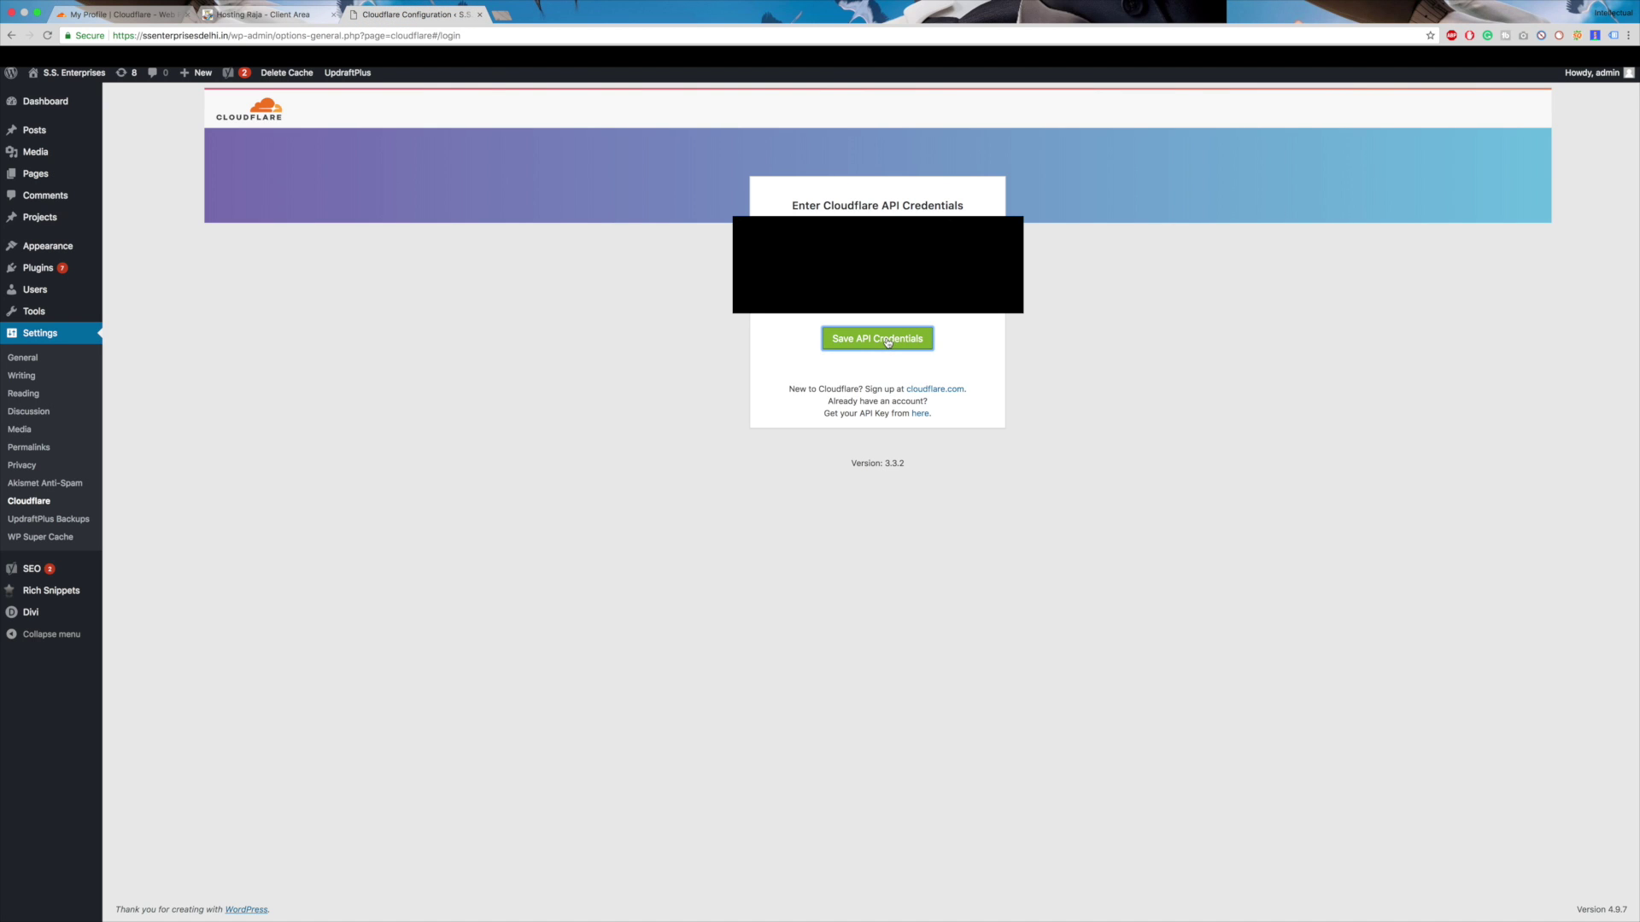
pyautogui.click(1255, 563)
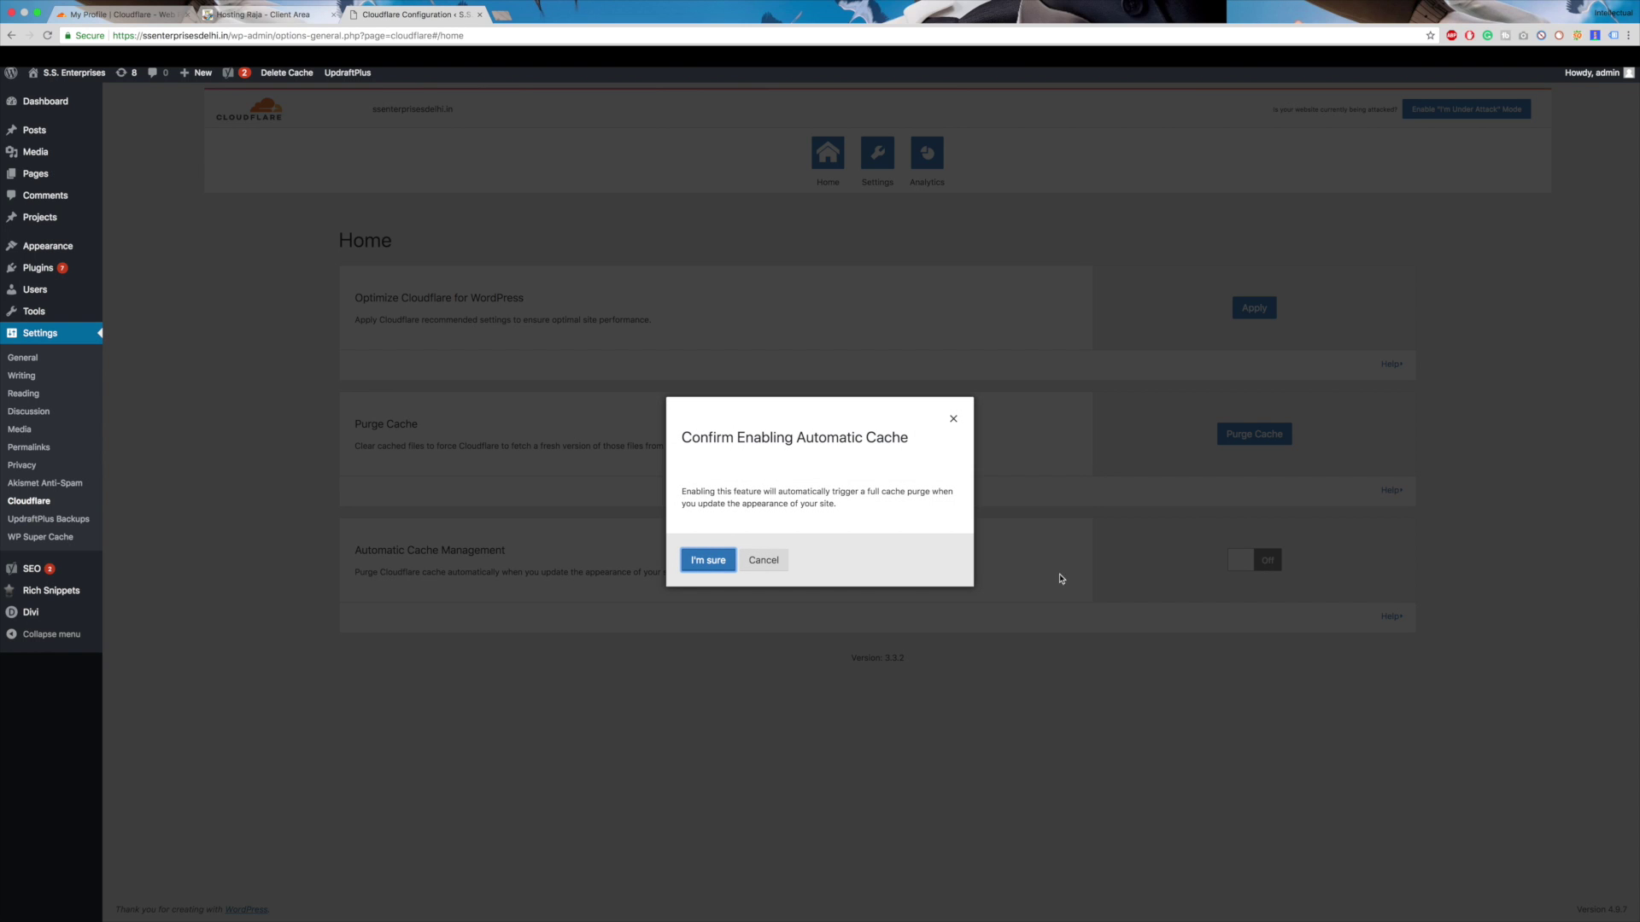
pyautogui.click(696, 566)
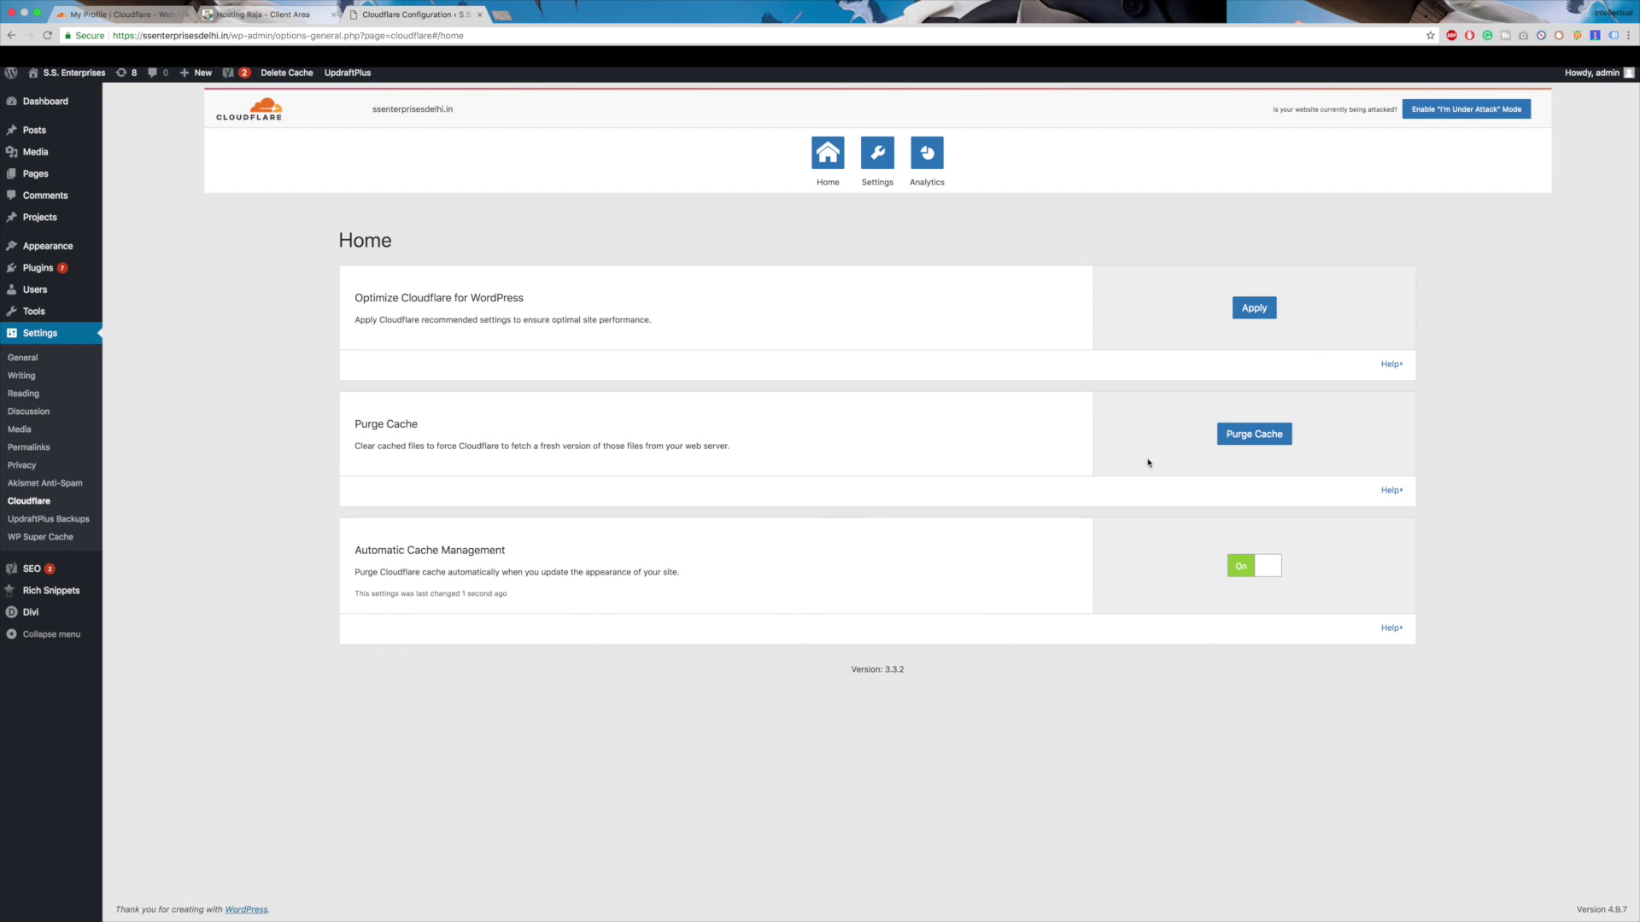
pyautogui.click(1253, 309)
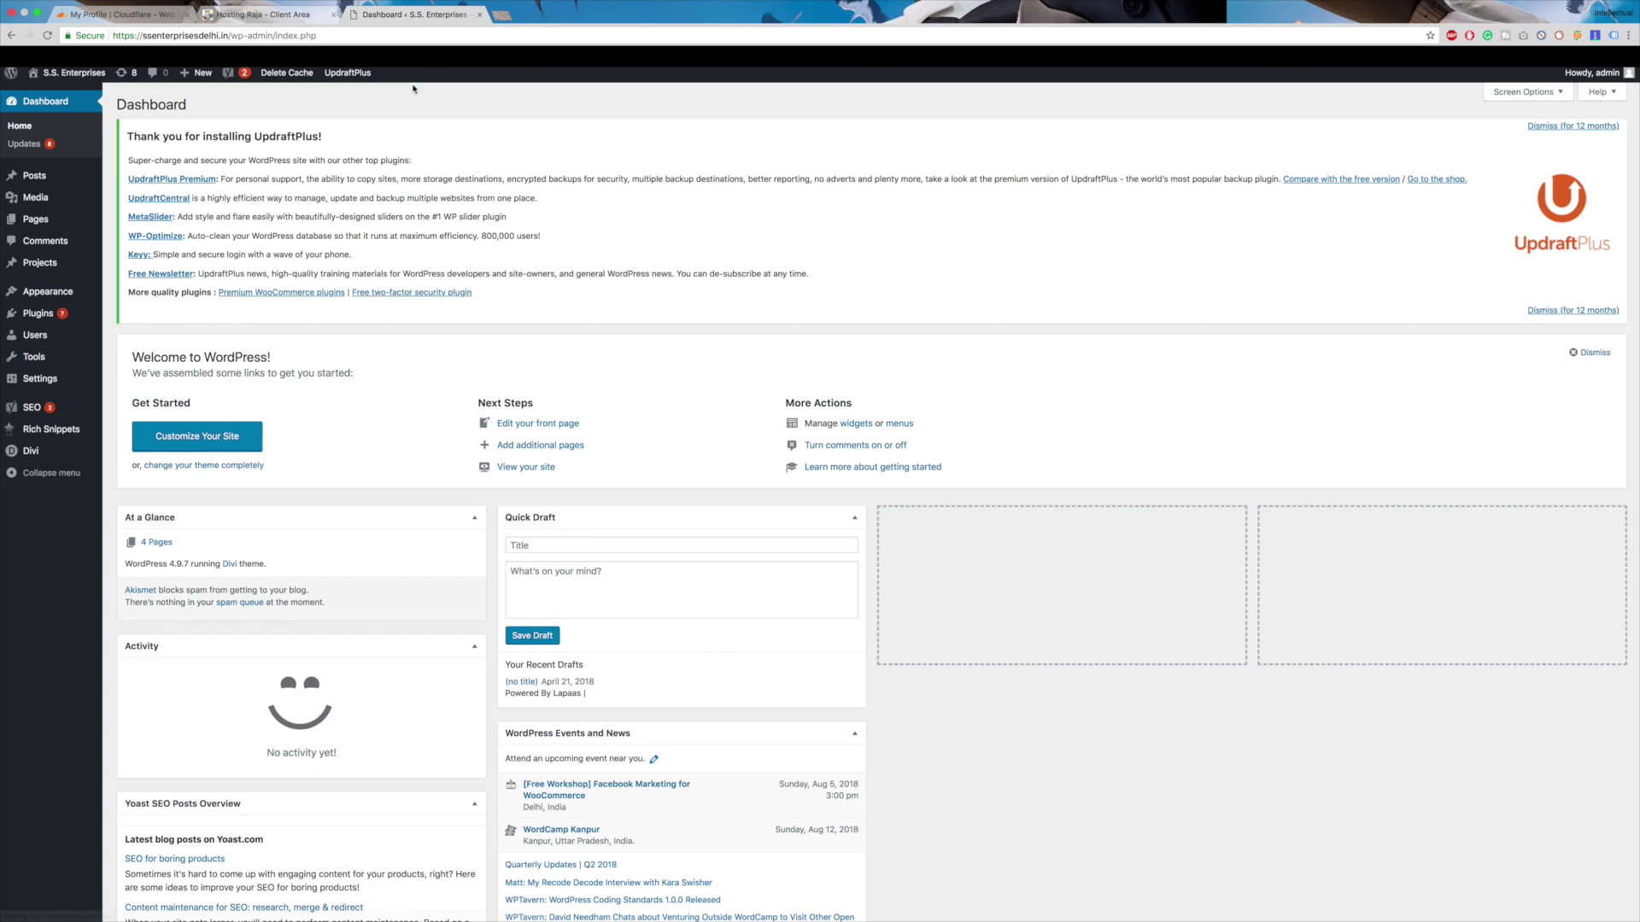
# - Load ssenterprisesdelhi.in in a new Chrome tab
pyautogui.click(501, 14)
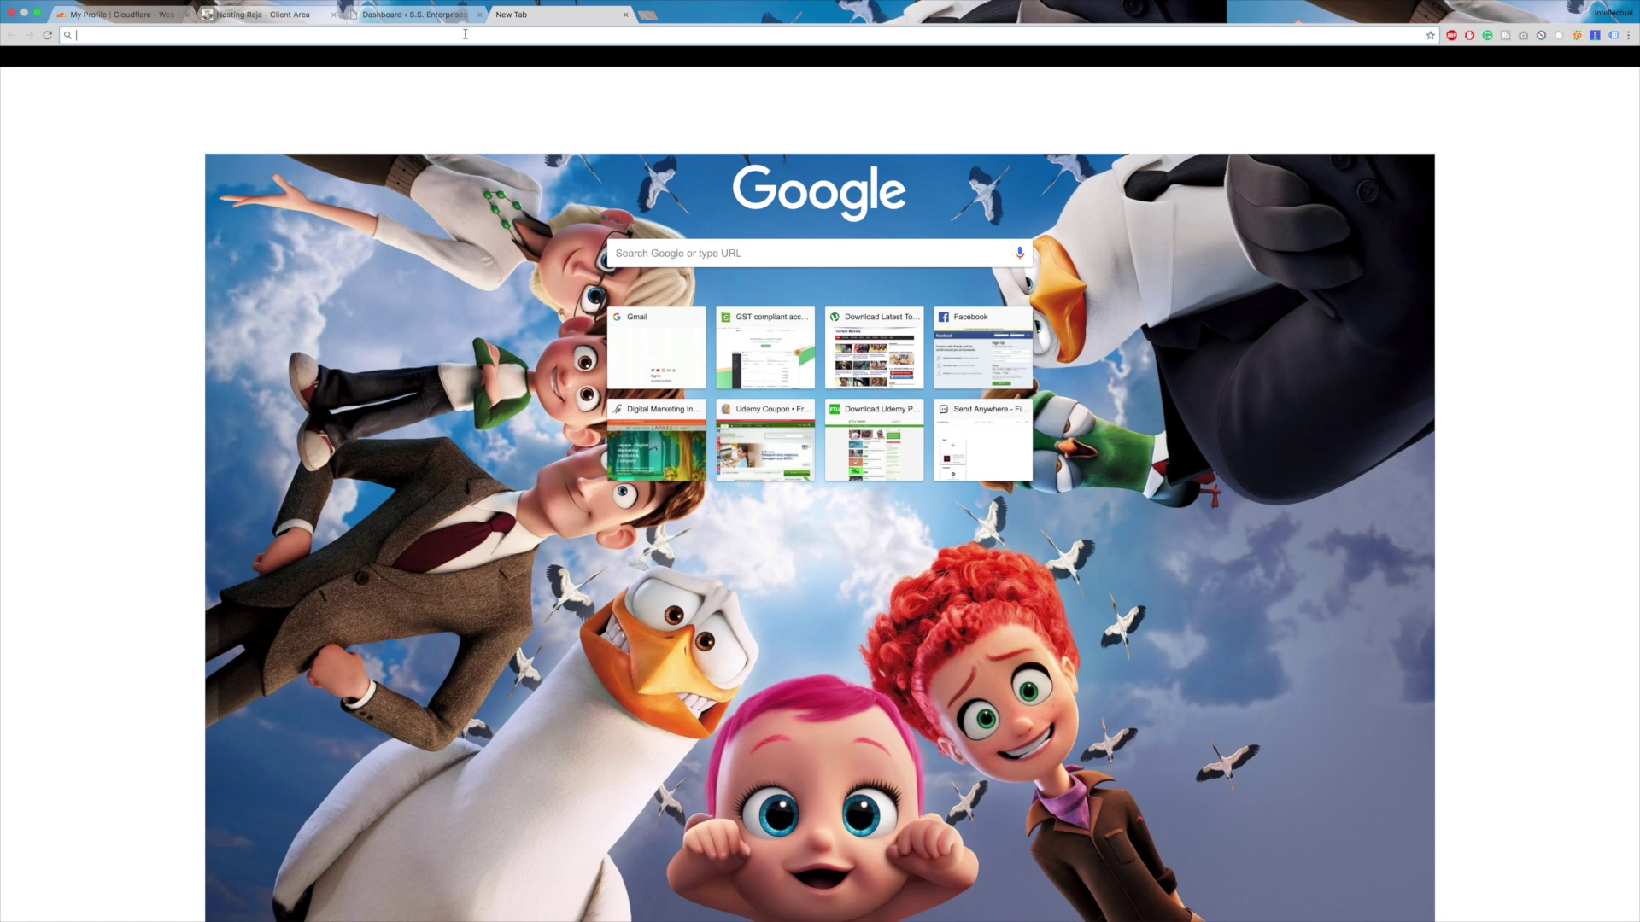
pyautogui.write('ss')
pyautogui.press('Return')
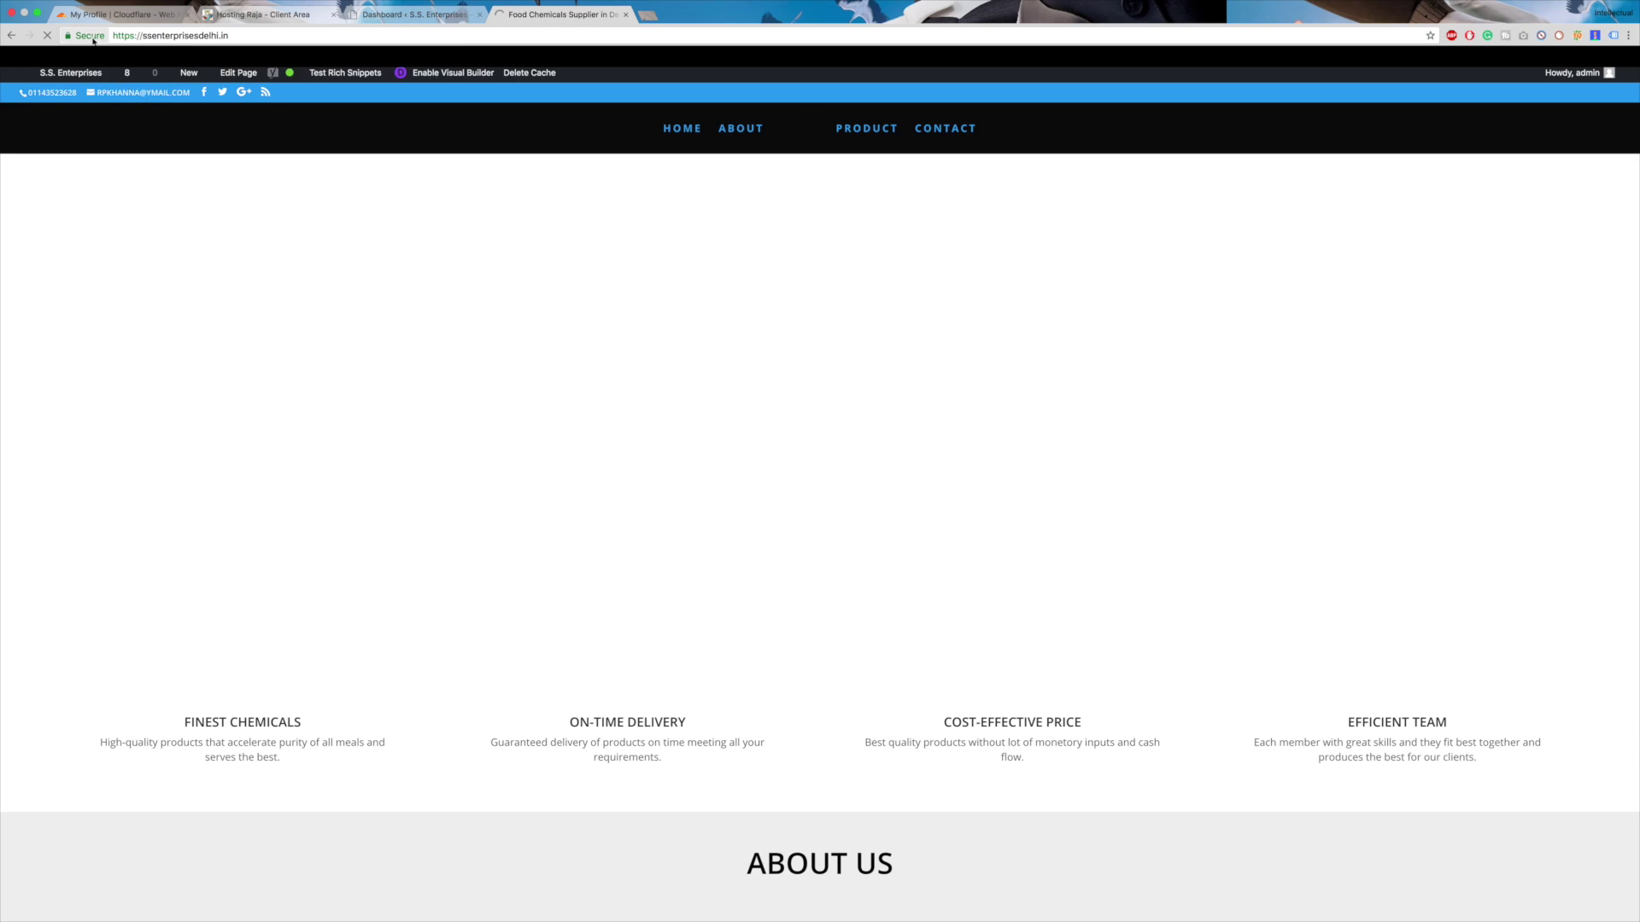
# - Inspect the site's certificate, checking the COMODO RSA Certification Authority root and its expiry date
pyautogui.click(92, 37)
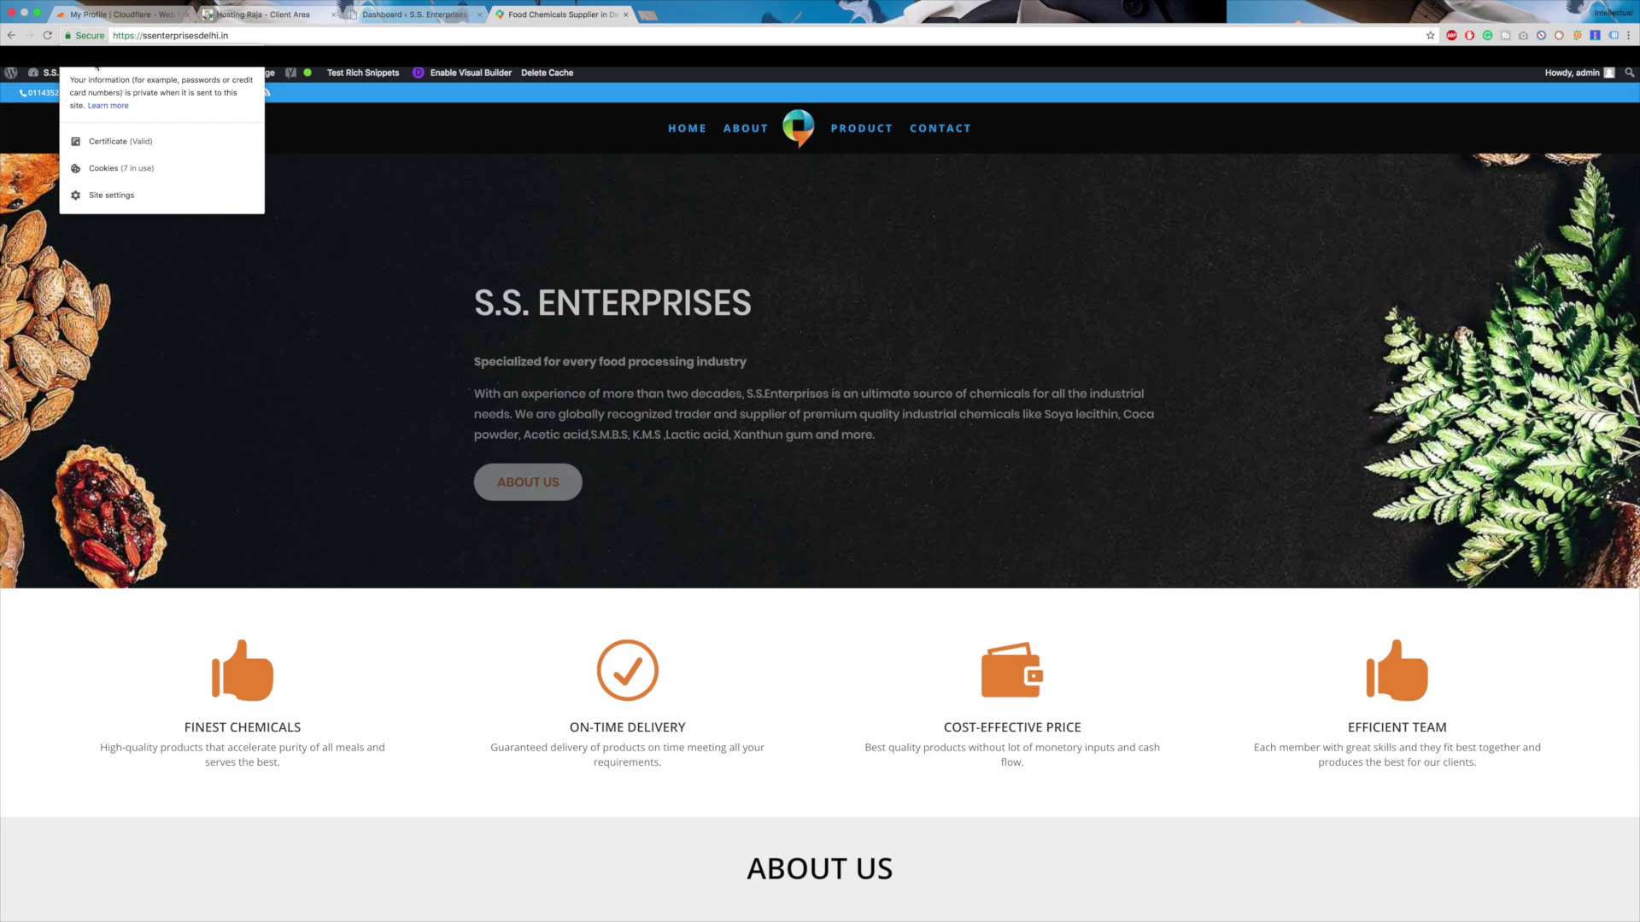
pyautogui.click(117, 145)
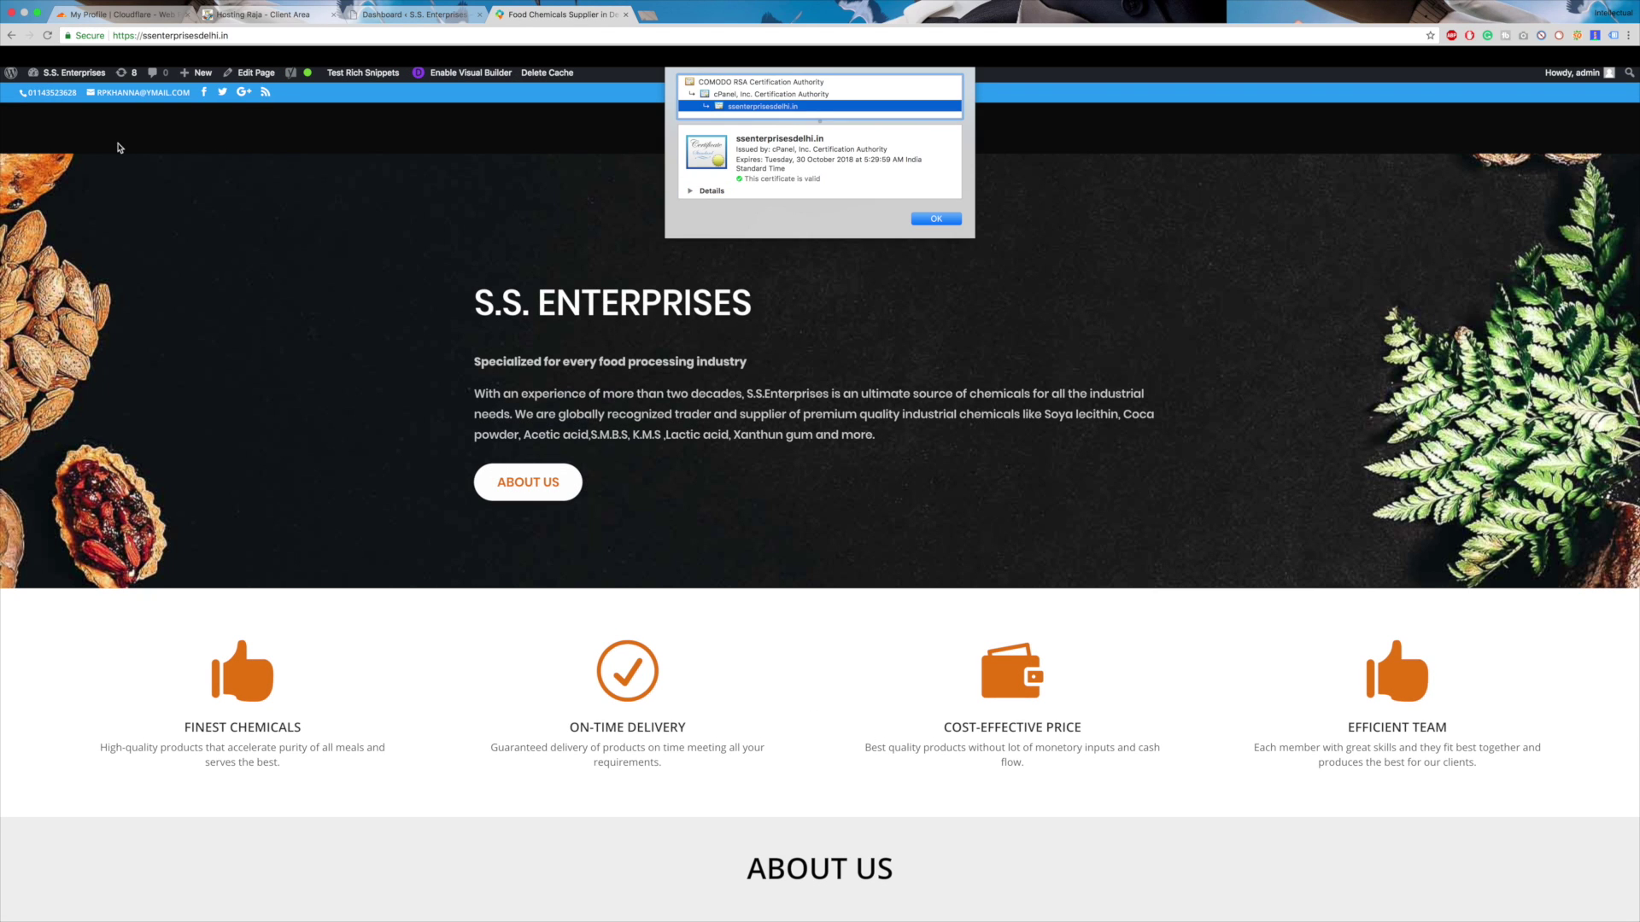
pyautogui.click(709, 83)
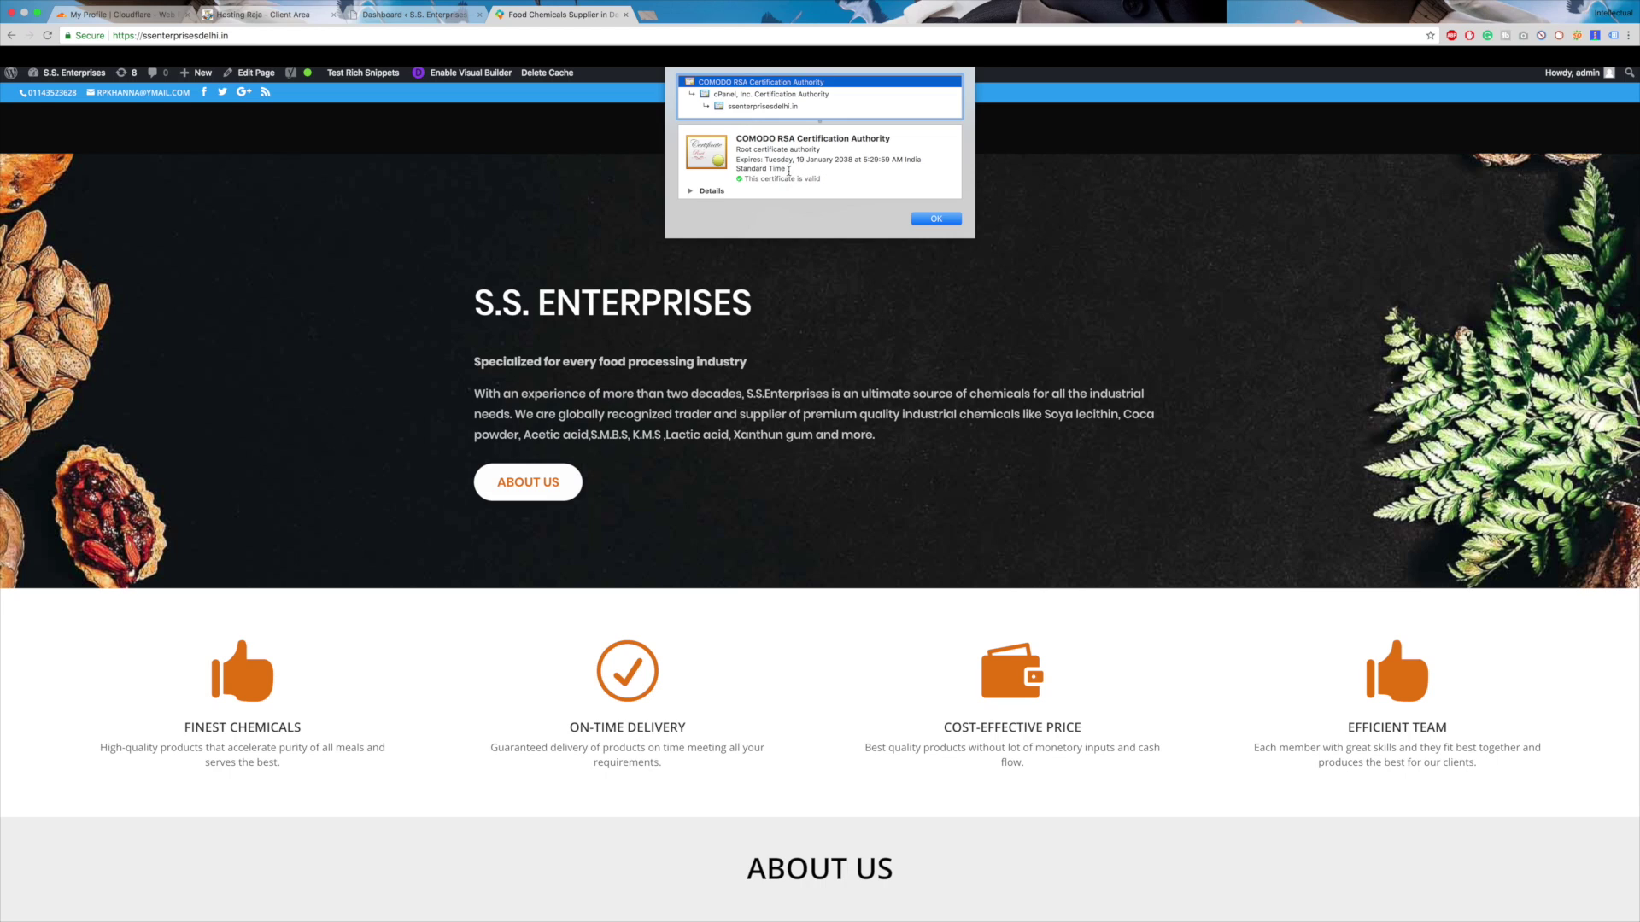
pyautogui.moveTo(797, 160); pyautogui.dragTo(840, 160)
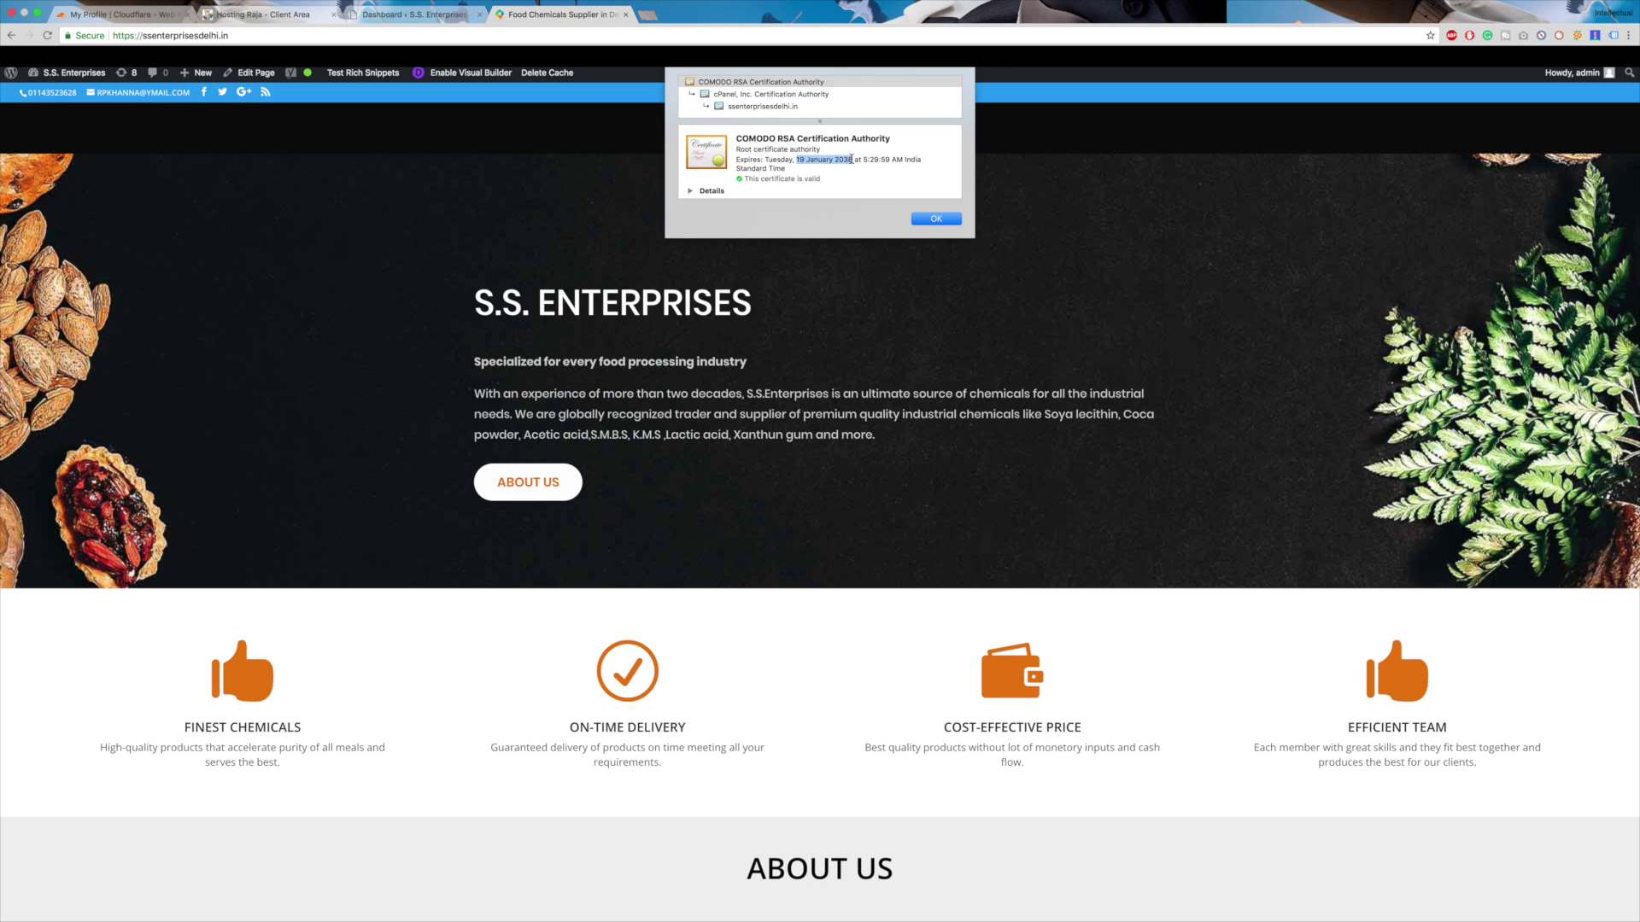